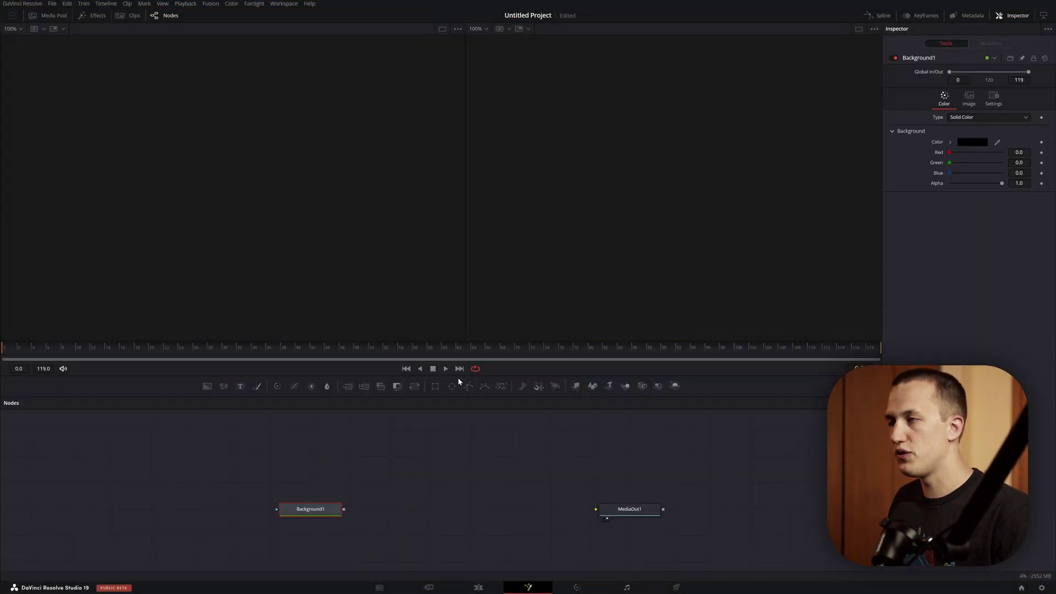
- View the background node and rename it AnimationMap
key("2")
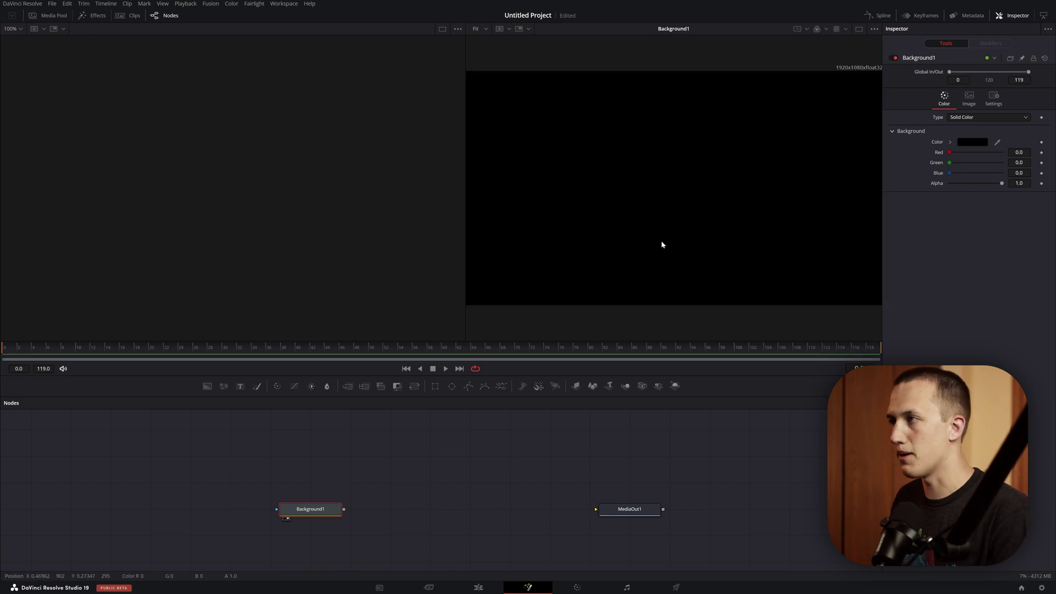
key("F2")
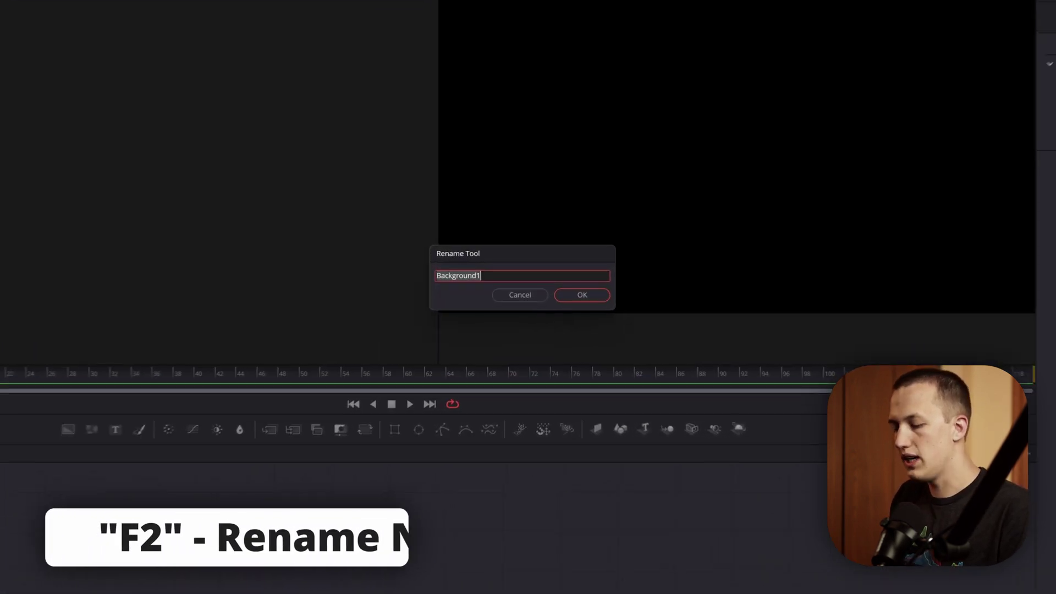
type("AnimationMap")
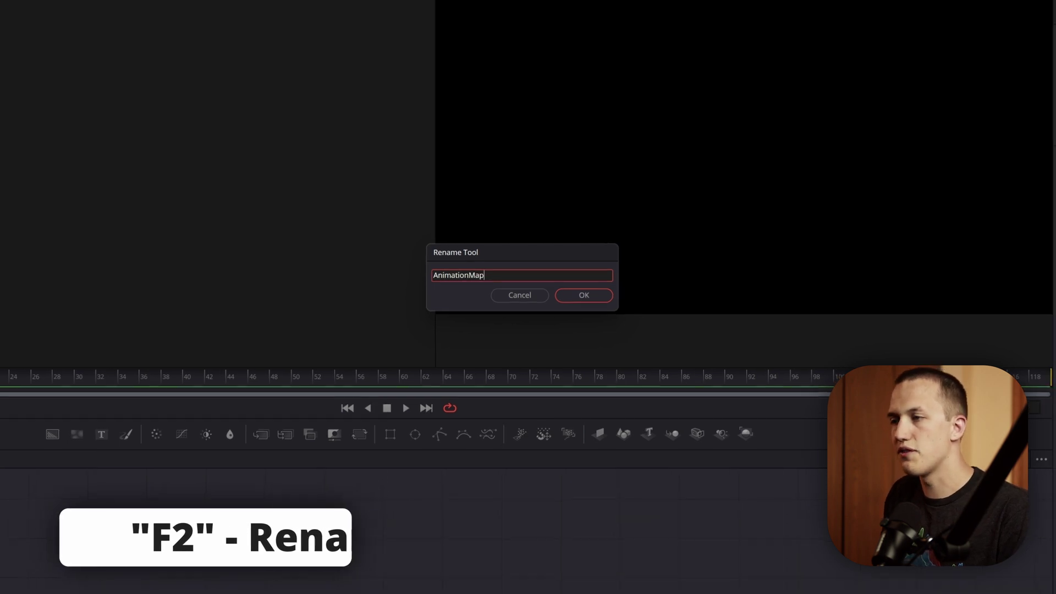
key("Return")
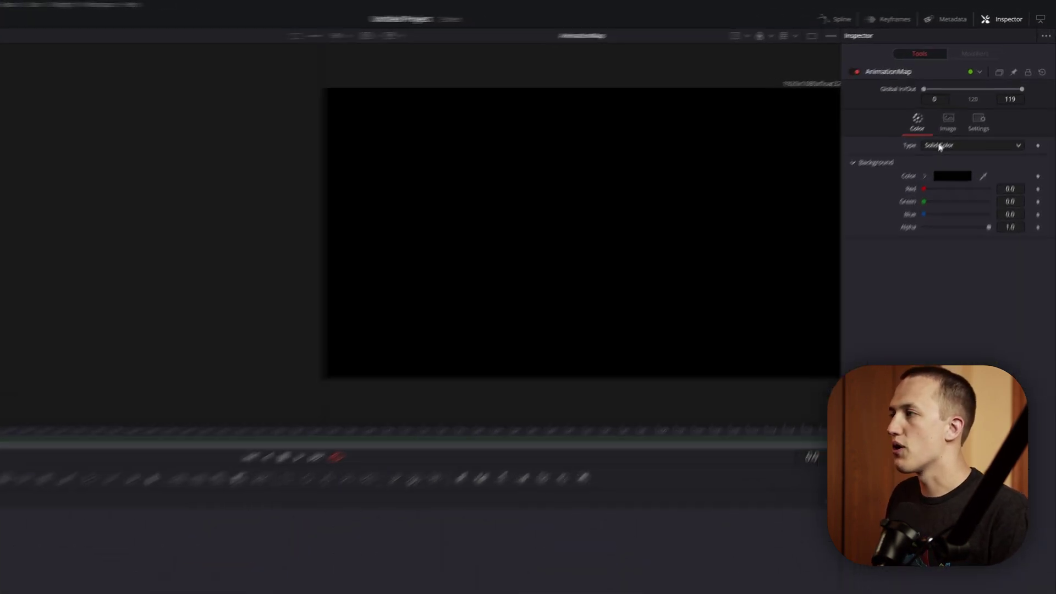
- Make the background a gradient, add a stop and turn the right-end stop black
left_click(997, 102)
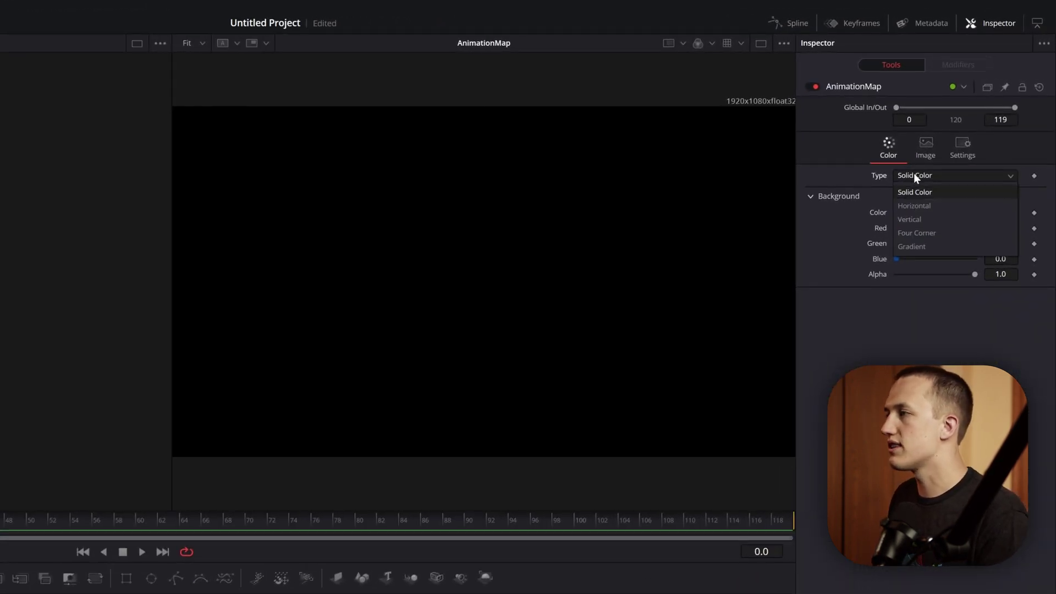
left_click(911, 247)
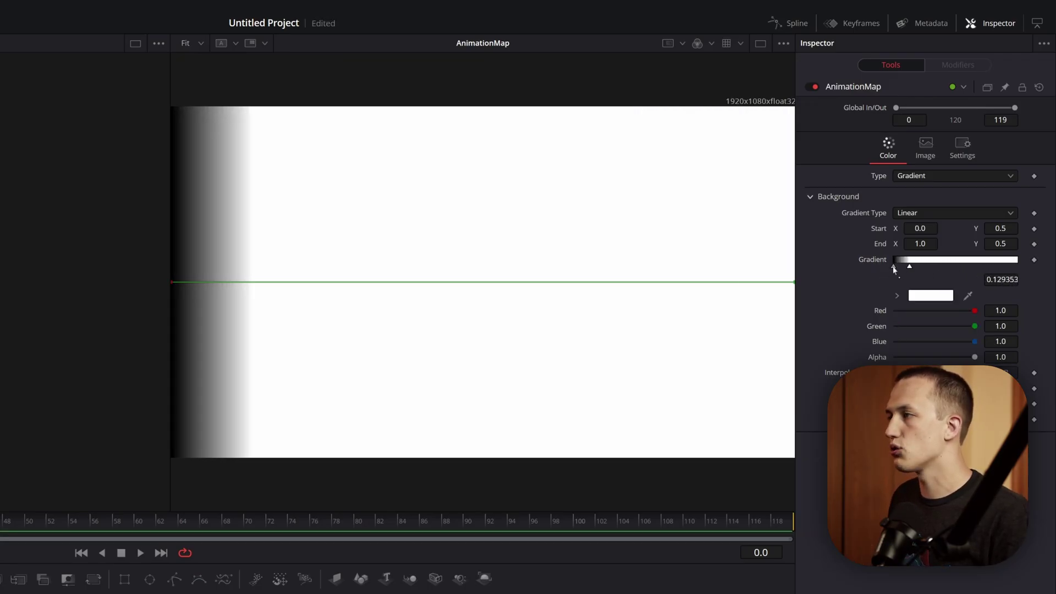
left_click(1004, 264)
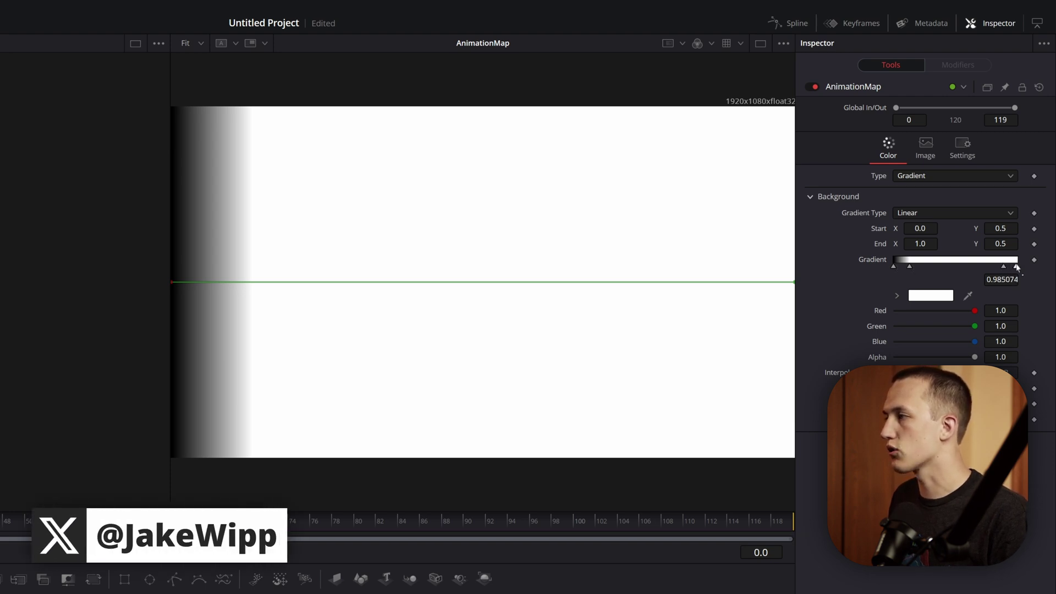
left_click(1018, 265)
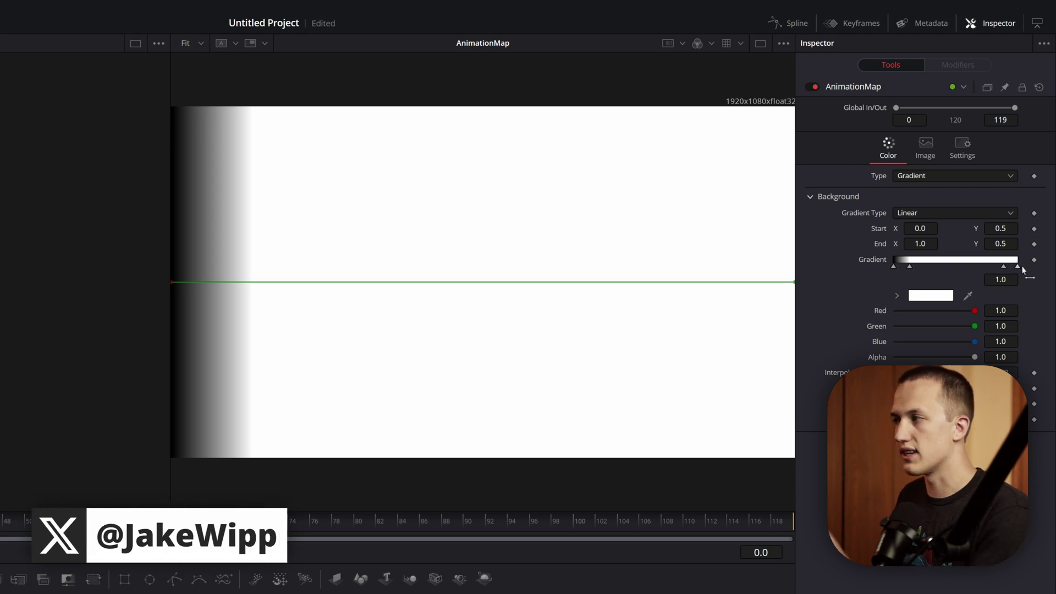
left_click(898, 295)
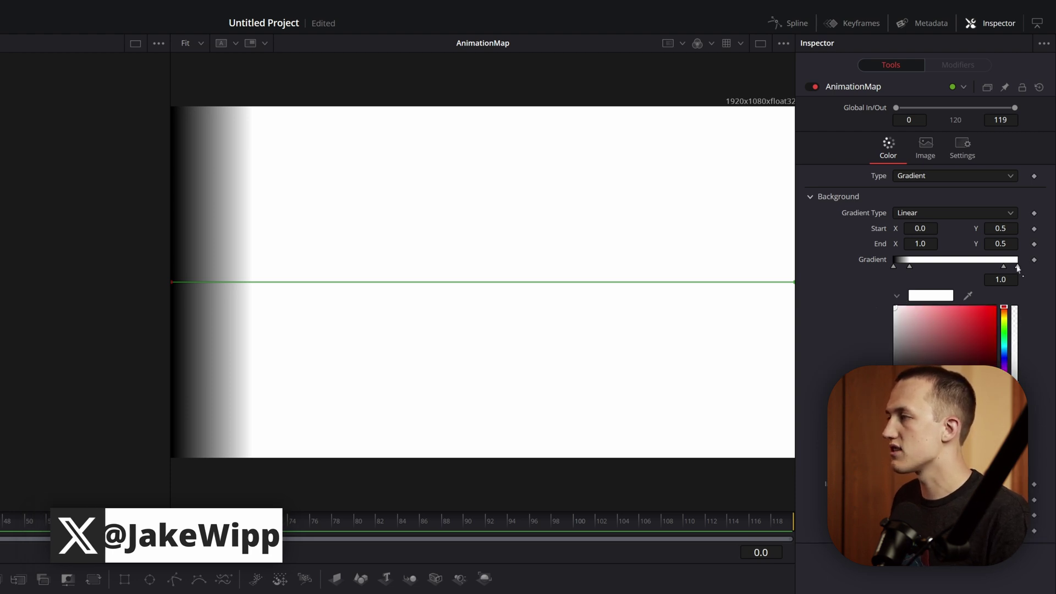
left_click_drag(935, 336, 804, 503)
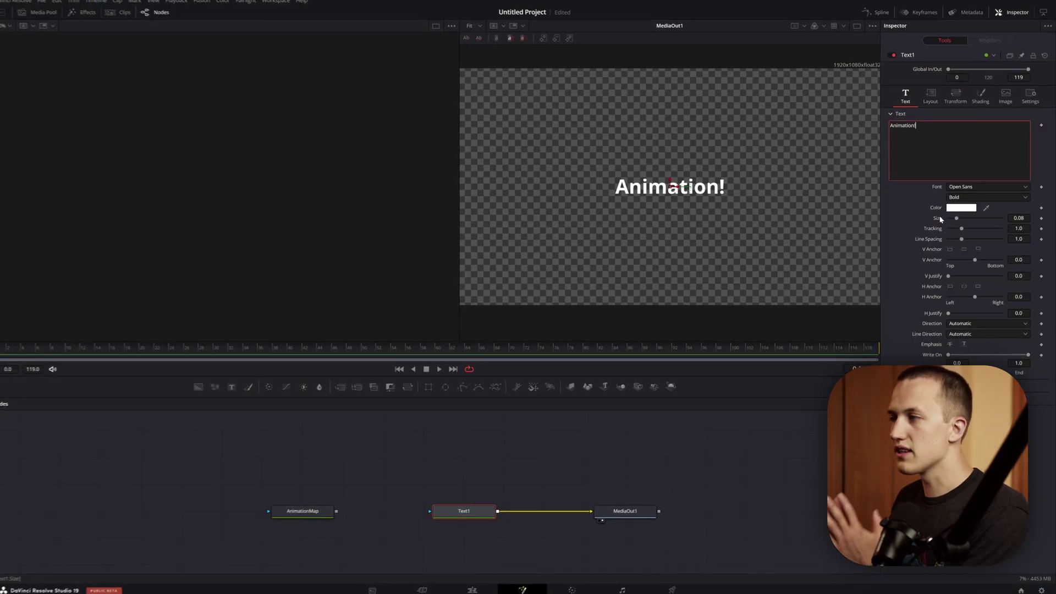
- Attach an Anim Curves modifier to Text1's Size and set its Source to Custom
right_click(941, 219)
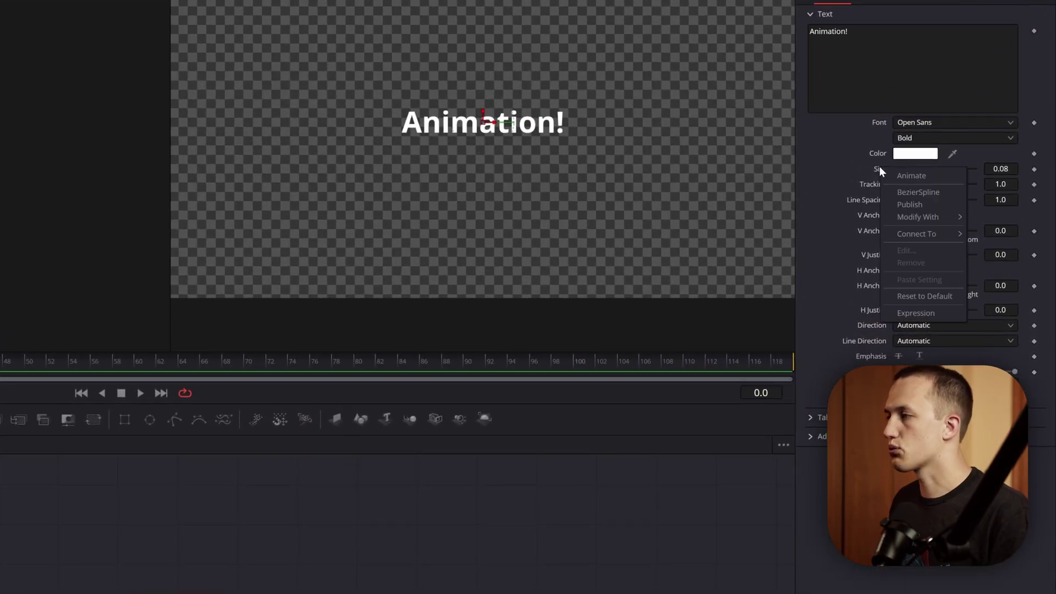
mouse_move(915, 217)
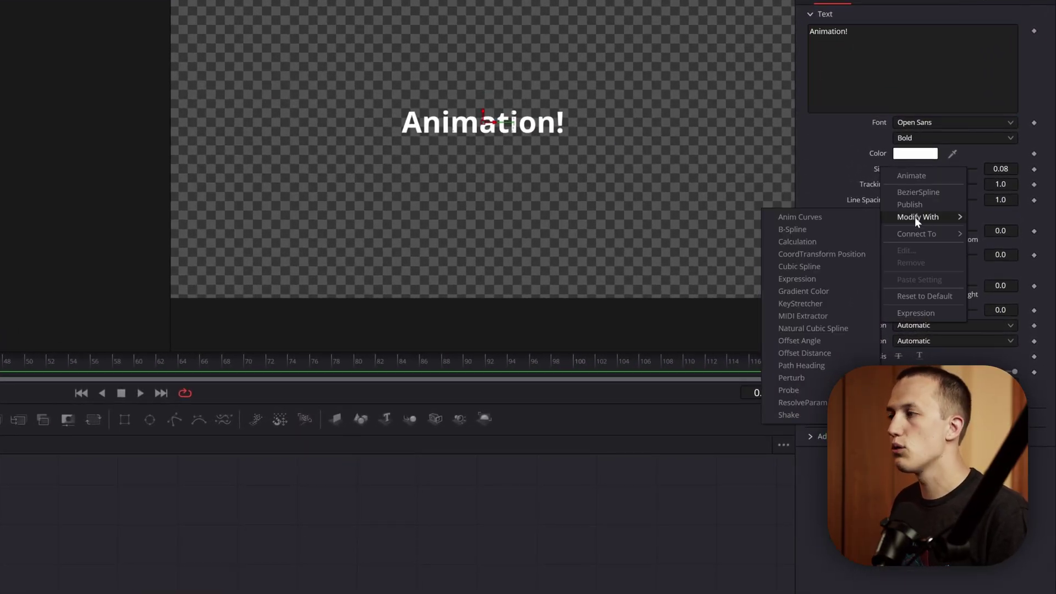
left_click(853, 219)
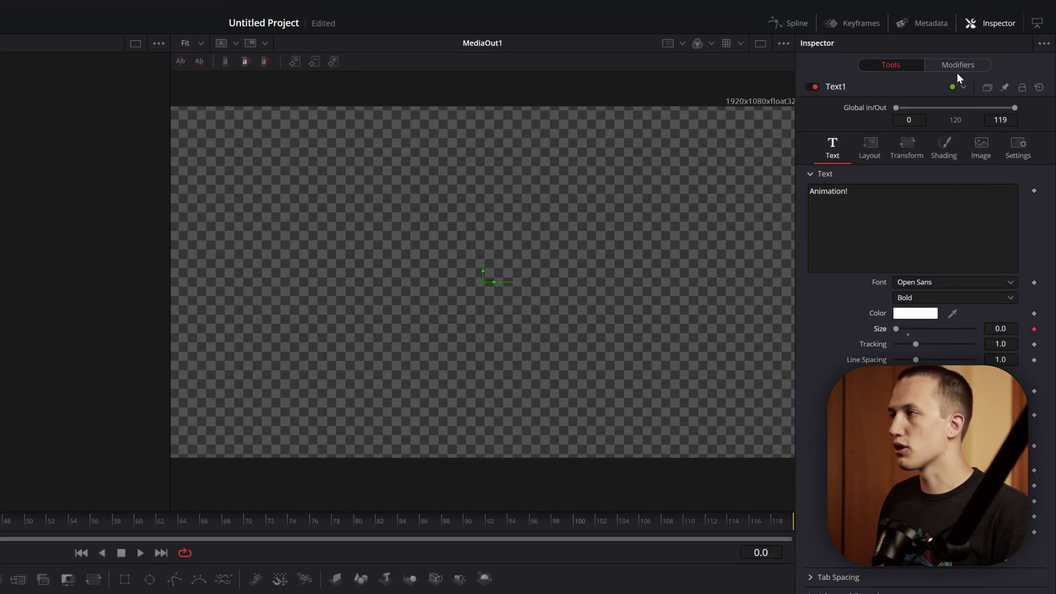
left_click(952, 64)
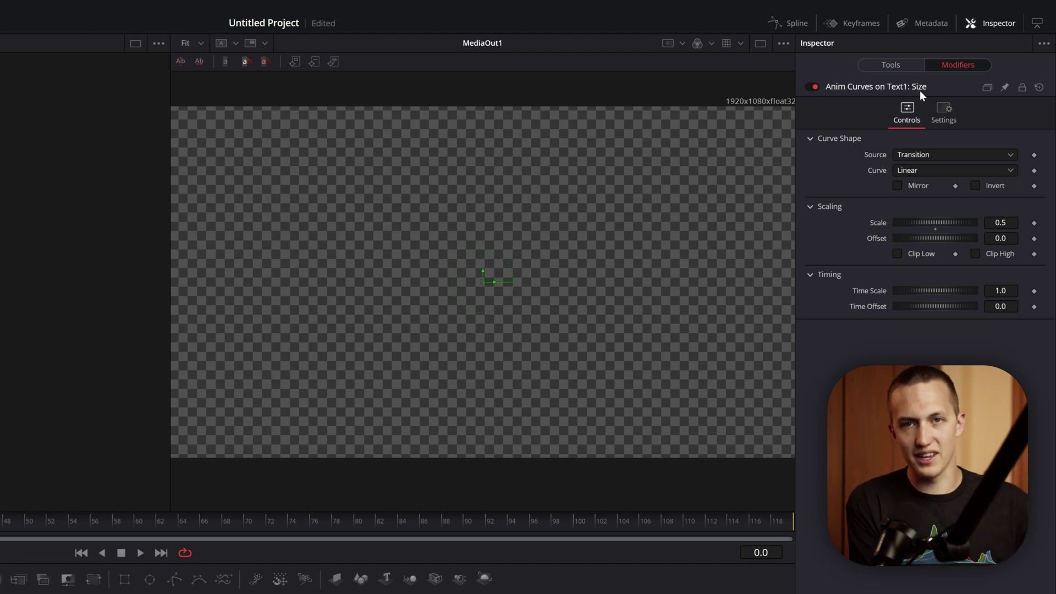
left_click(920, 154)
left_click(918, 196)
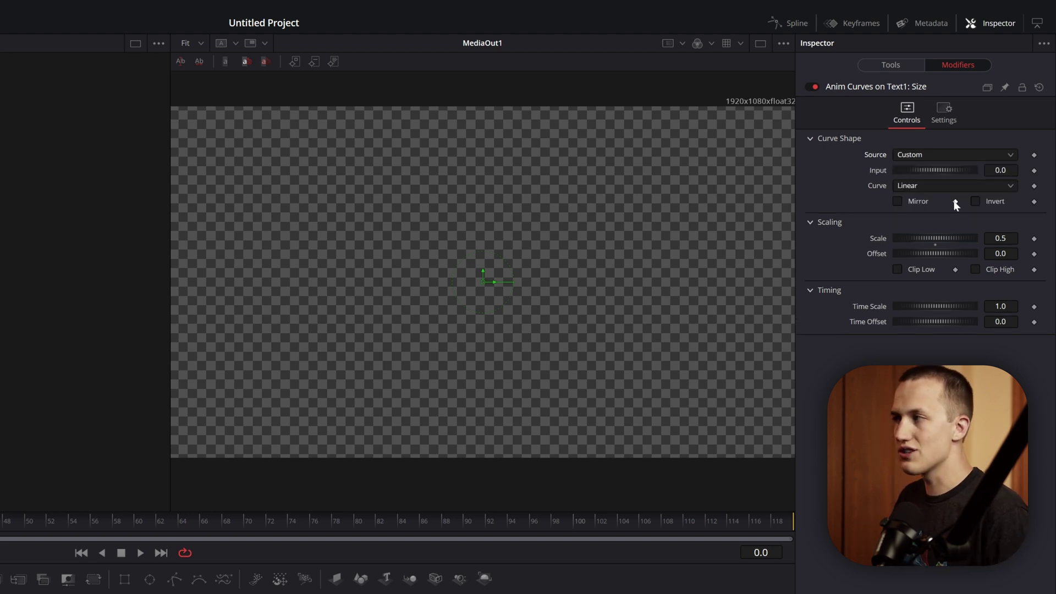
- Drive the Anim Curves Input with a Probe and drag its sample point across the gradient
right_click(873, 169)
mouse_move(912, 219)
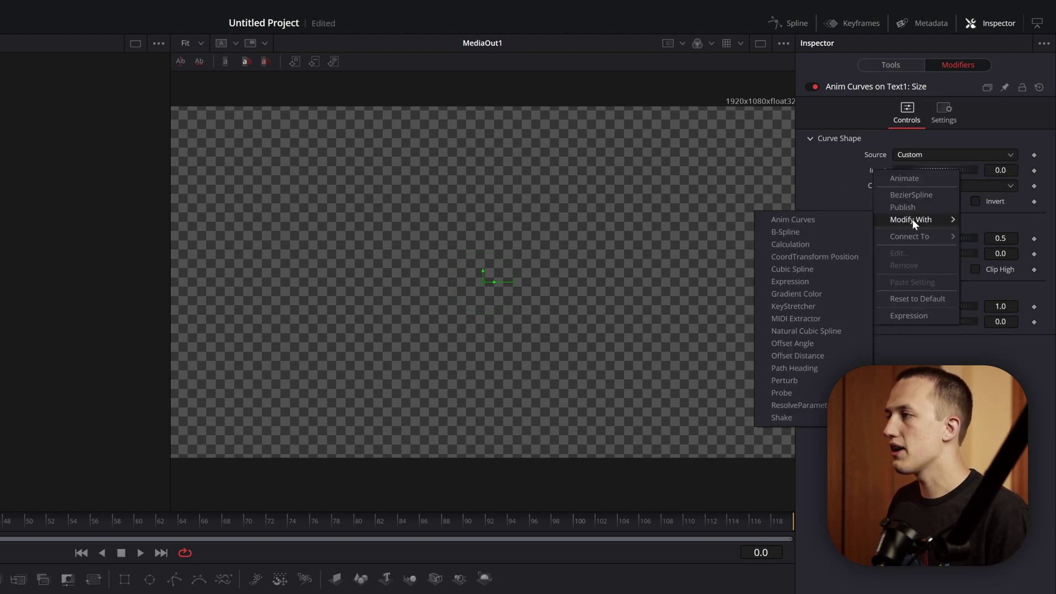
left_click(792, 392)
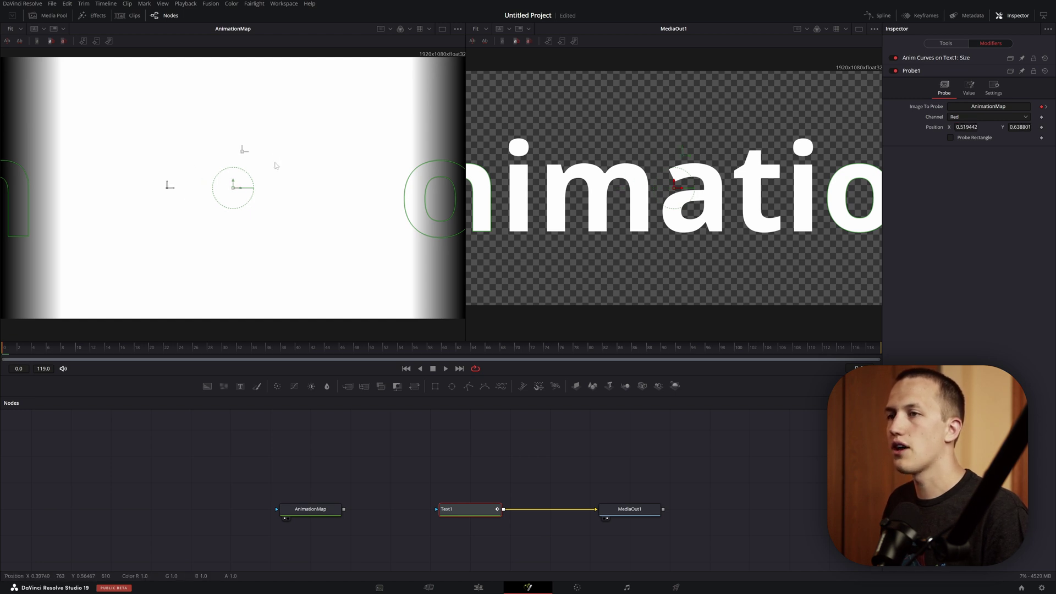
left_click_drag(318, 155, 267, 196)
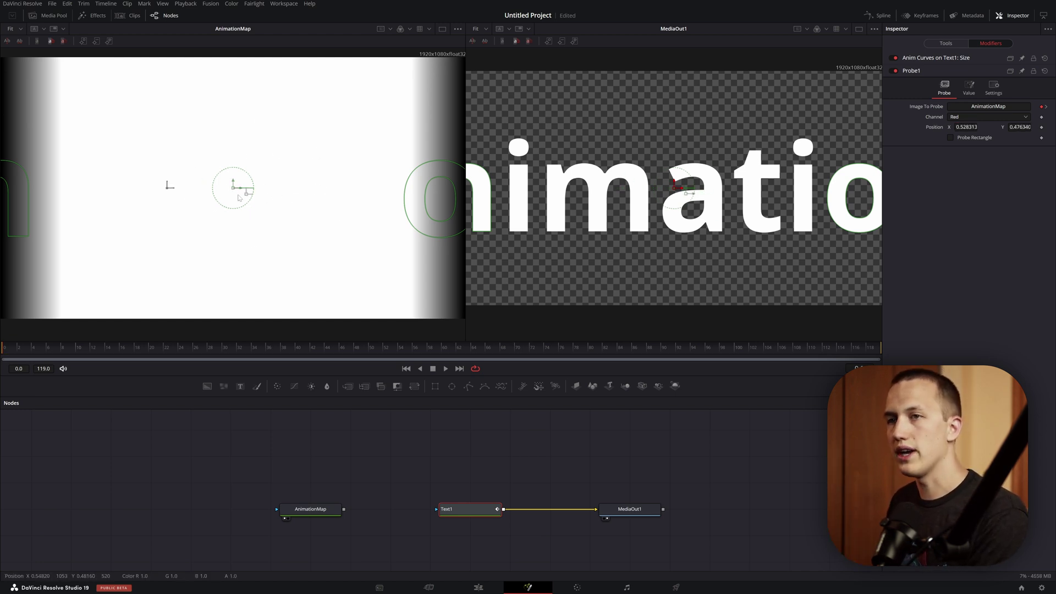
left_click_drag(62, 190, 113, 194)
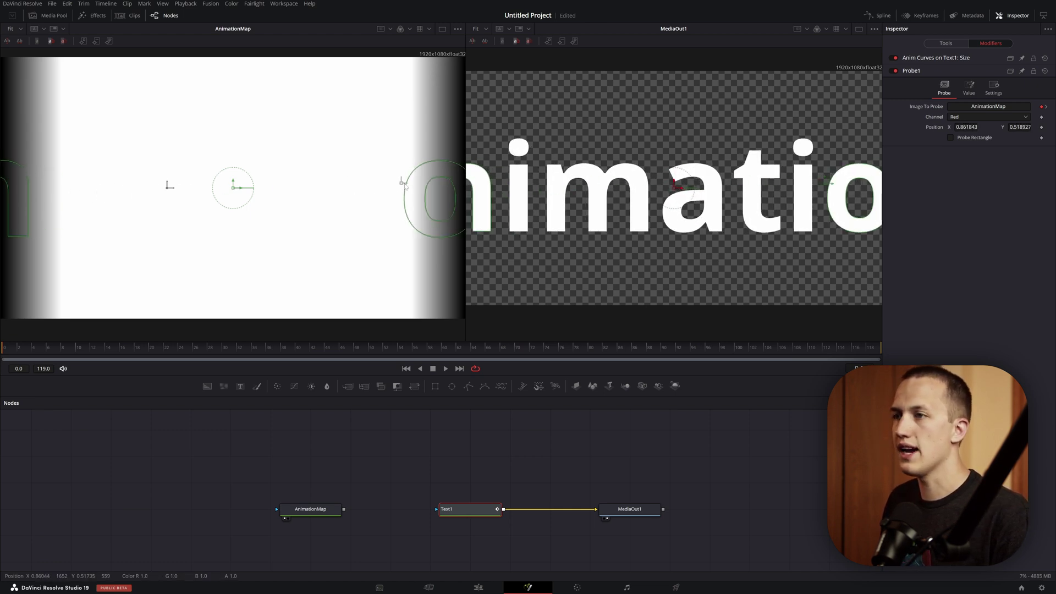
left_click_drag(408, 186, 358, 176)
- Keep Probe1 on the Red channel and inspect the AnimationMap gradient's white stop
left_click(956, 115)
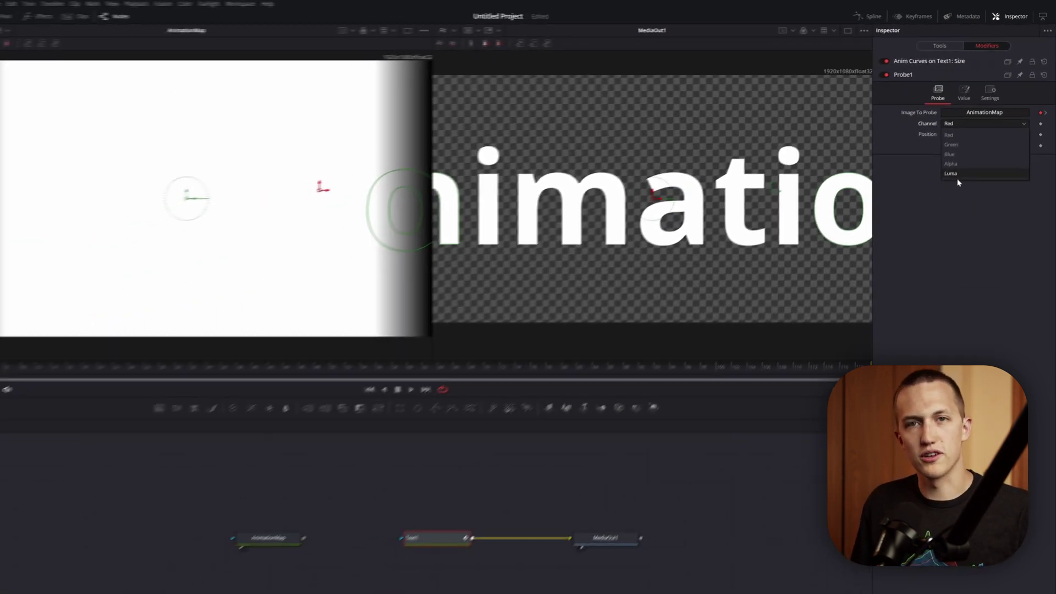
left_click(919, 191)
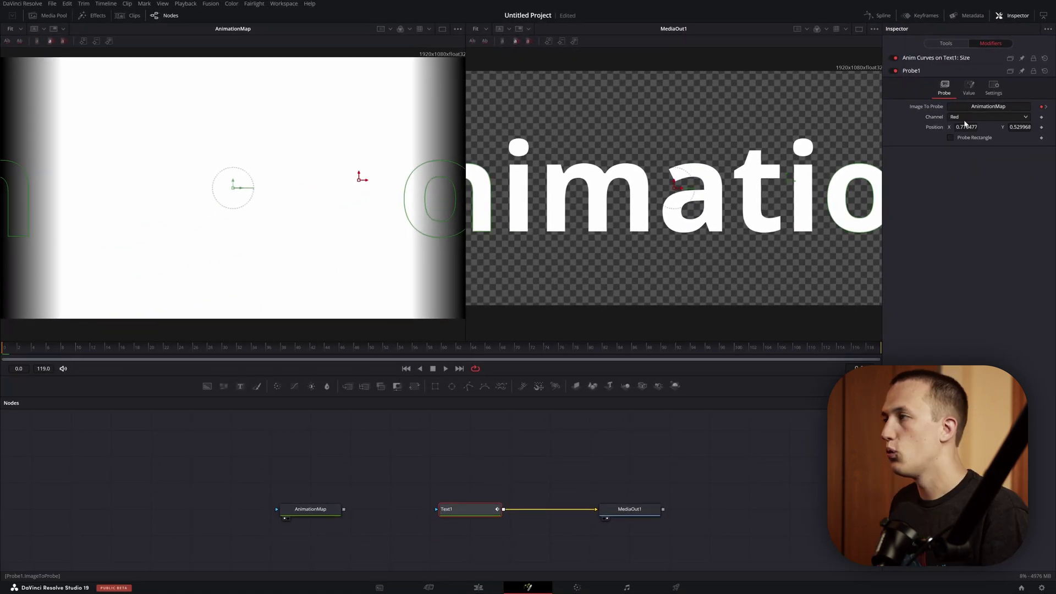
left_click(307, 511)
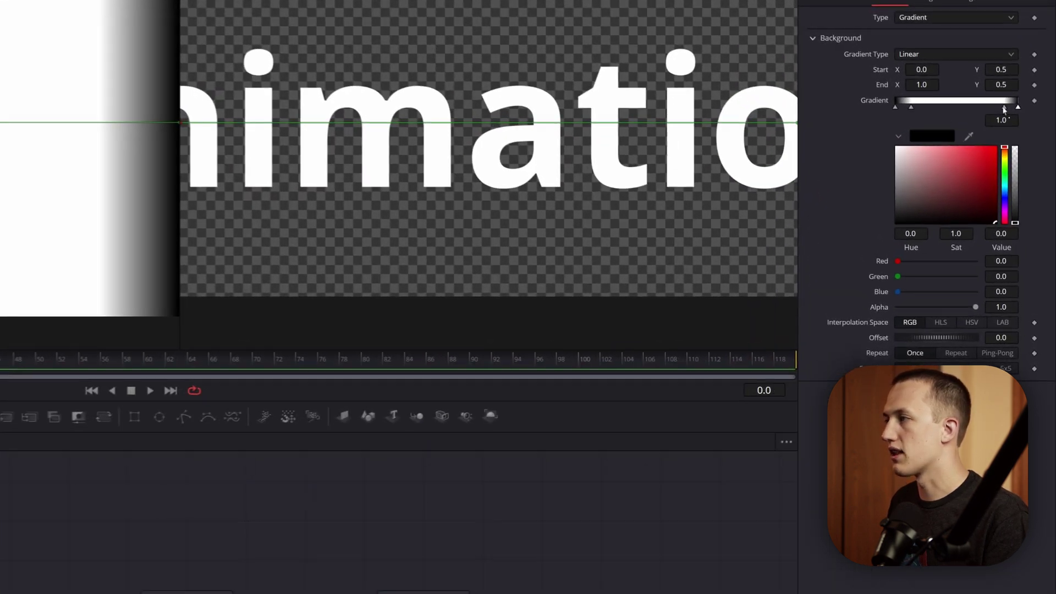
left_click(1004, 107)
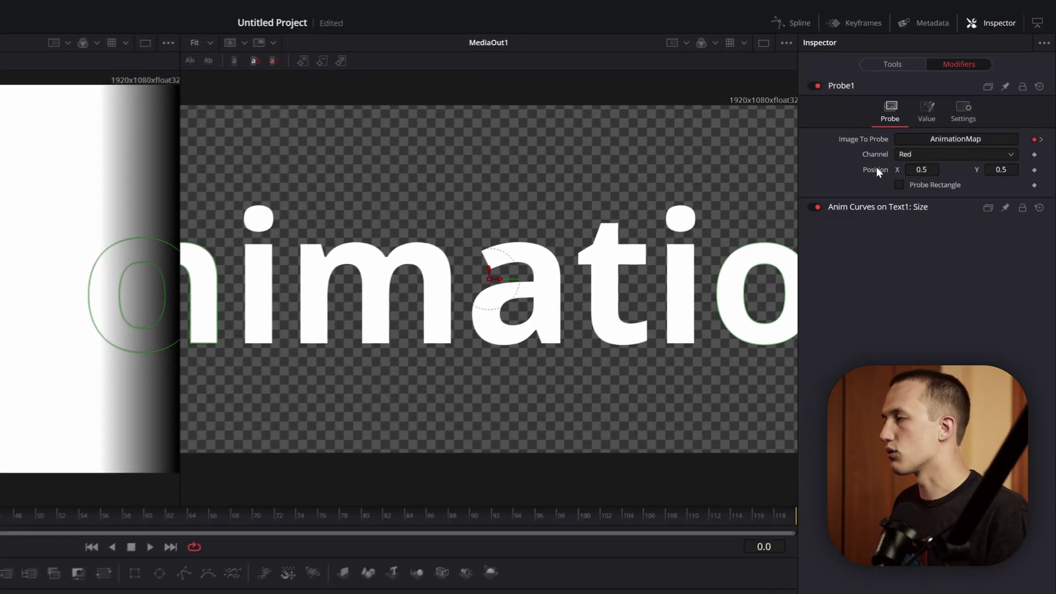
- Give Probe1's Position the expression Point(time/comp.RenderEnd, 0.5)
right_click(877, 169)
left_click(912, 311)
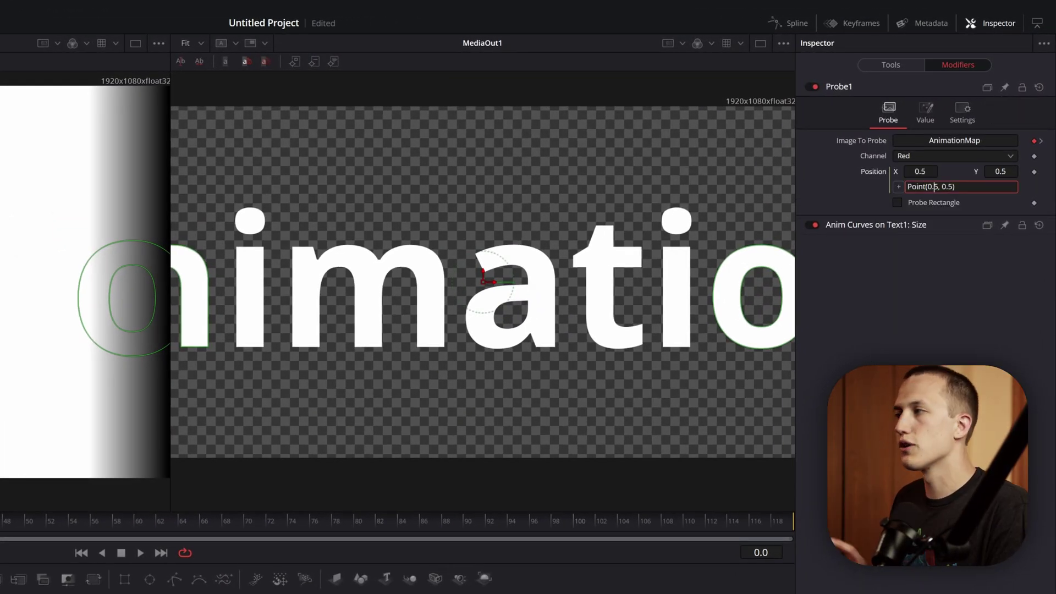
type("time")
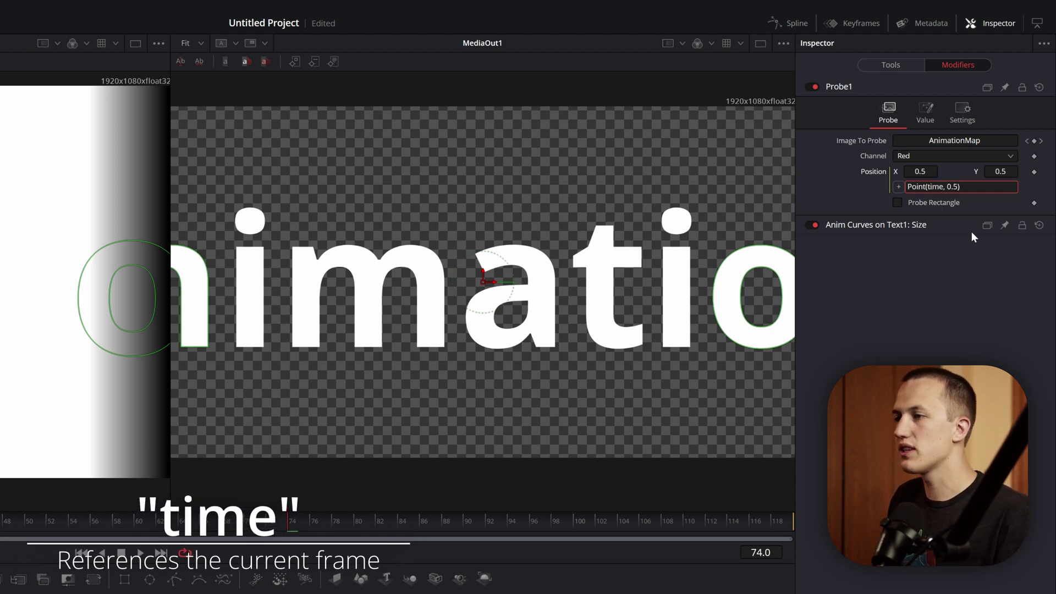
key("Return")
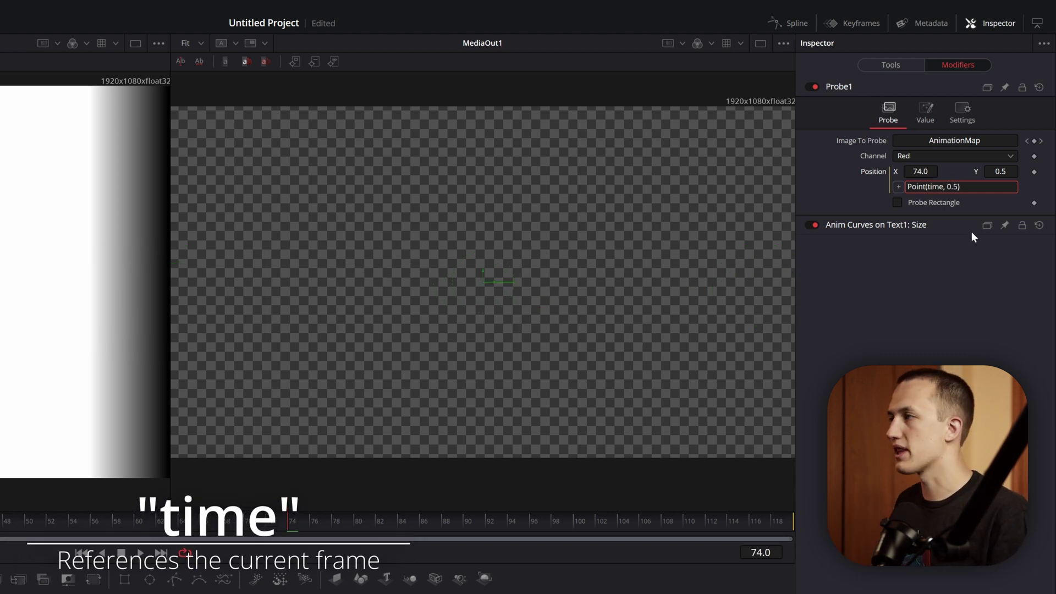
left_click(293, 521)
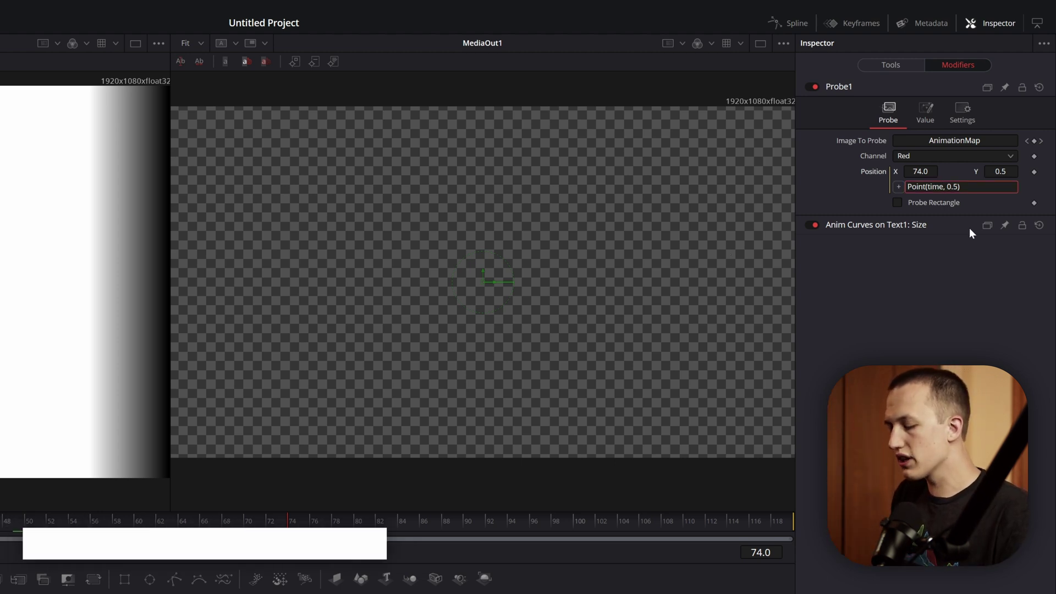
type("/comp.Rend")
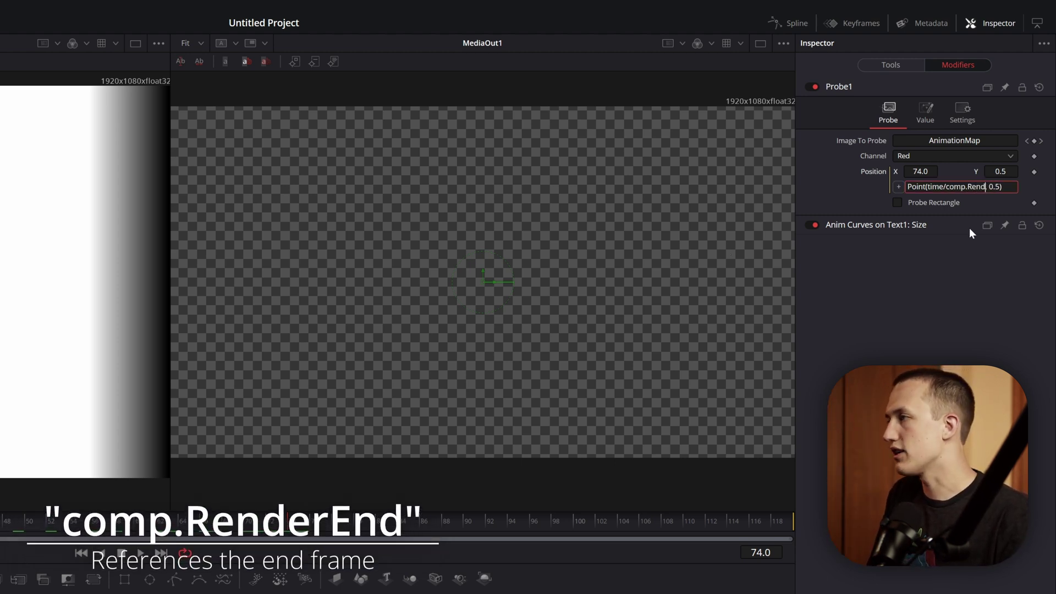
type("erEnd")
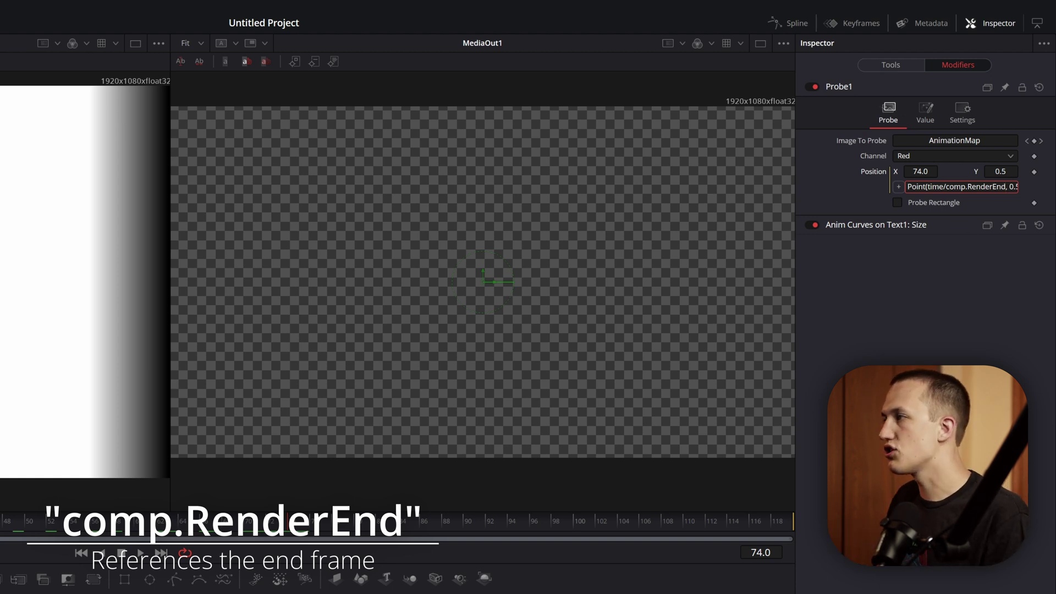
key("Return")
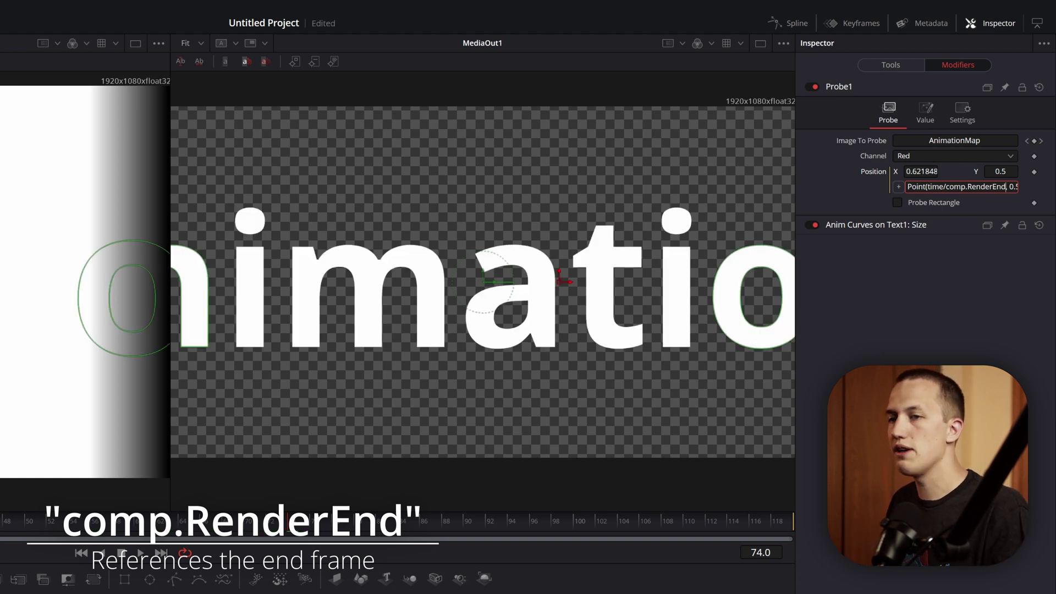
- Play the composition from the first frame to preview the text growing
key("Home")
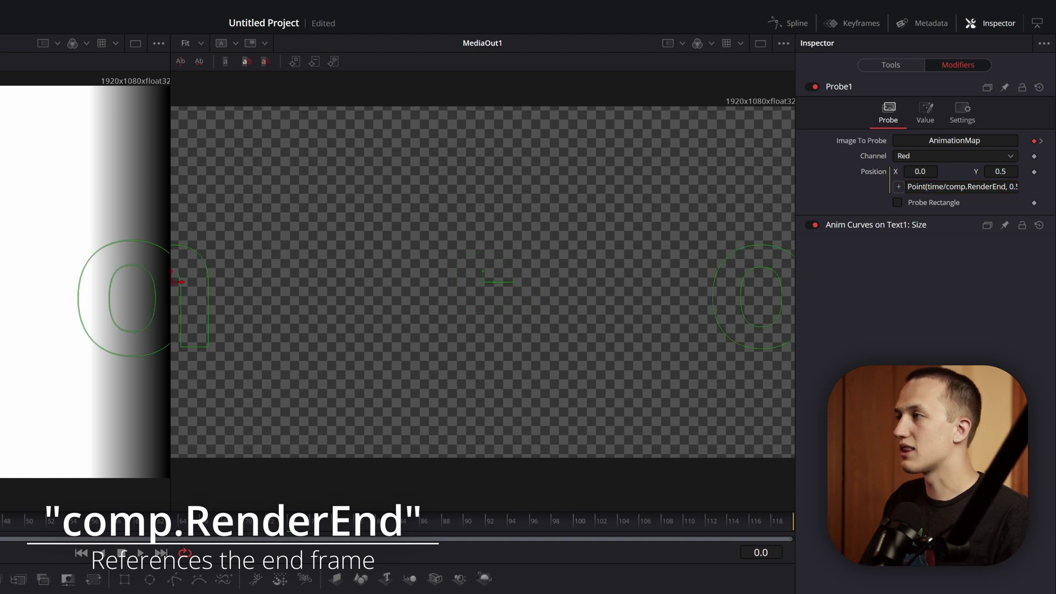
key("space")
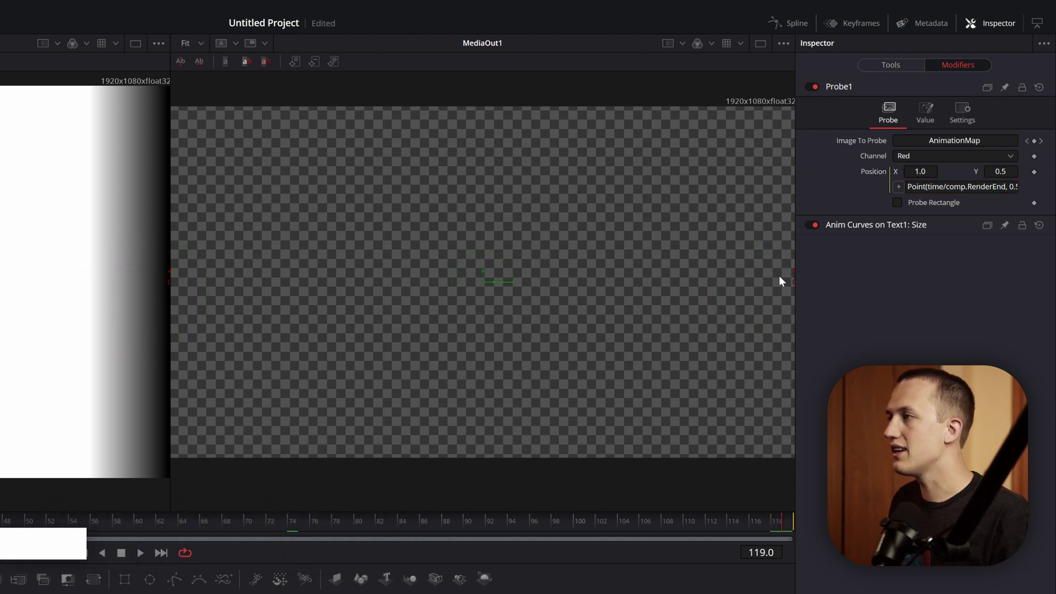
right_click(721, 261)
key("Escape")
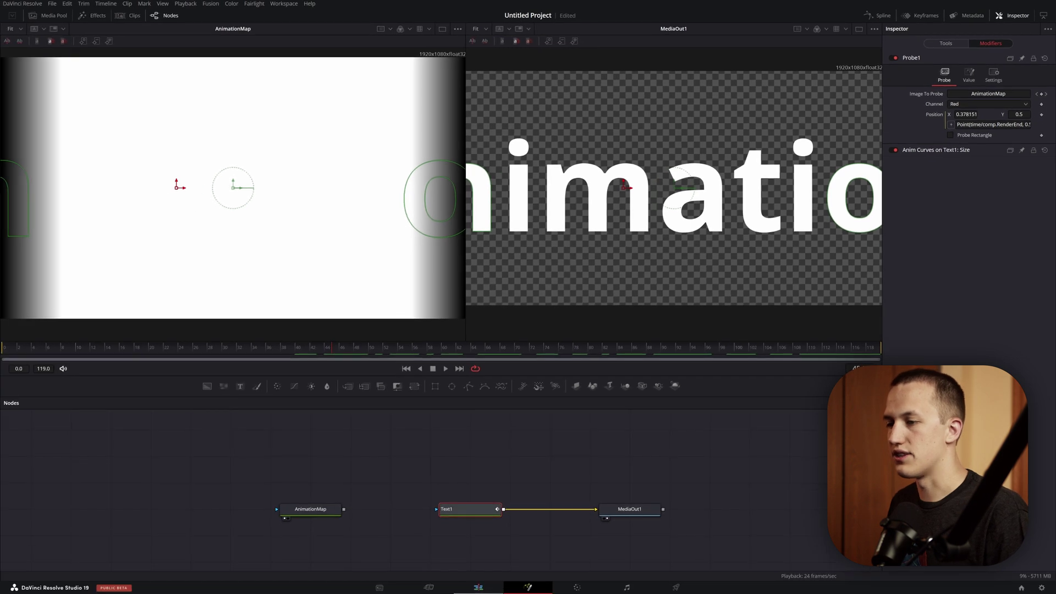
- On the Edit page, try lengthening the Fusion Composition clip, preview it, then undo
left_click(501, 588)
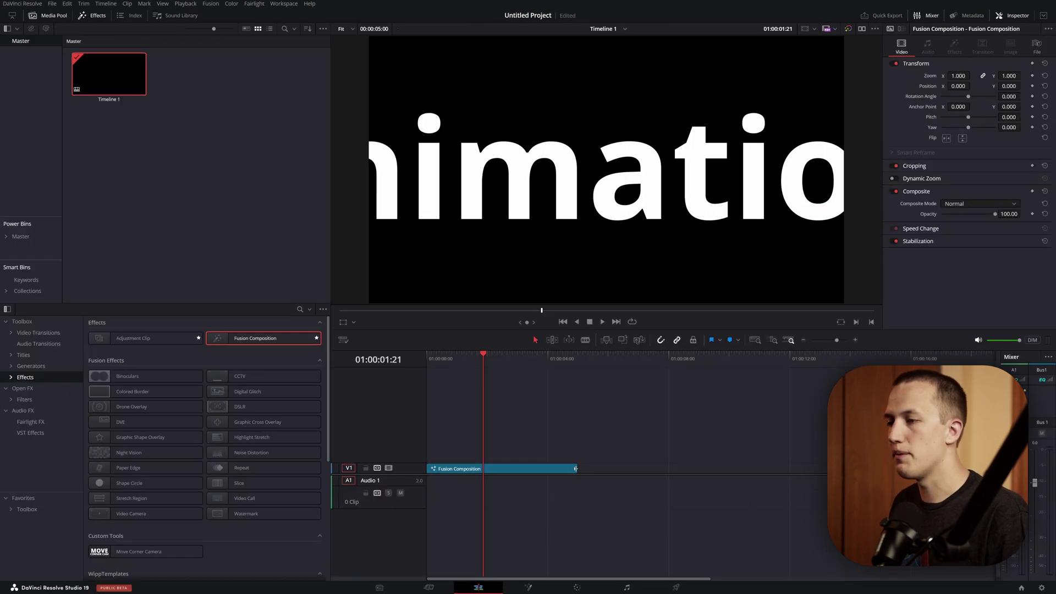
left_click_drag(575, 469, 787, 469)
left_click(742, 371)
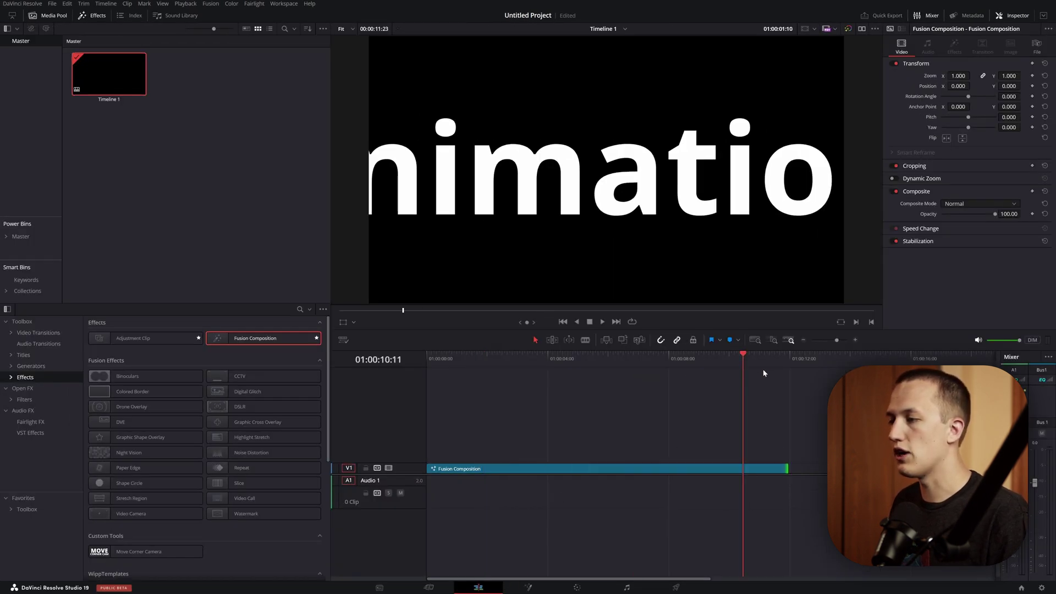
mouse_move(765, 373)
left_mouse_down()
mouse_move(785, 368)
mouse_move(751, 369)
left_mouse_up()
key("ctrl+z")
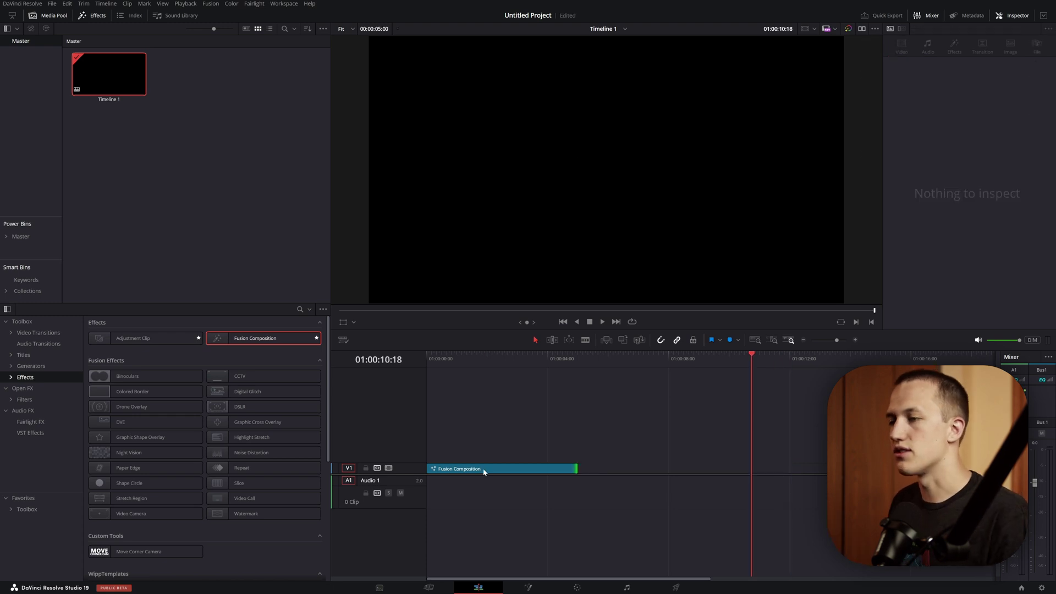
- Move the Fusion Composition clip later on V1, scrub through it, and return to Fusion
left_click_drag(484, 471, 594, 469)
left_click(619, 377)
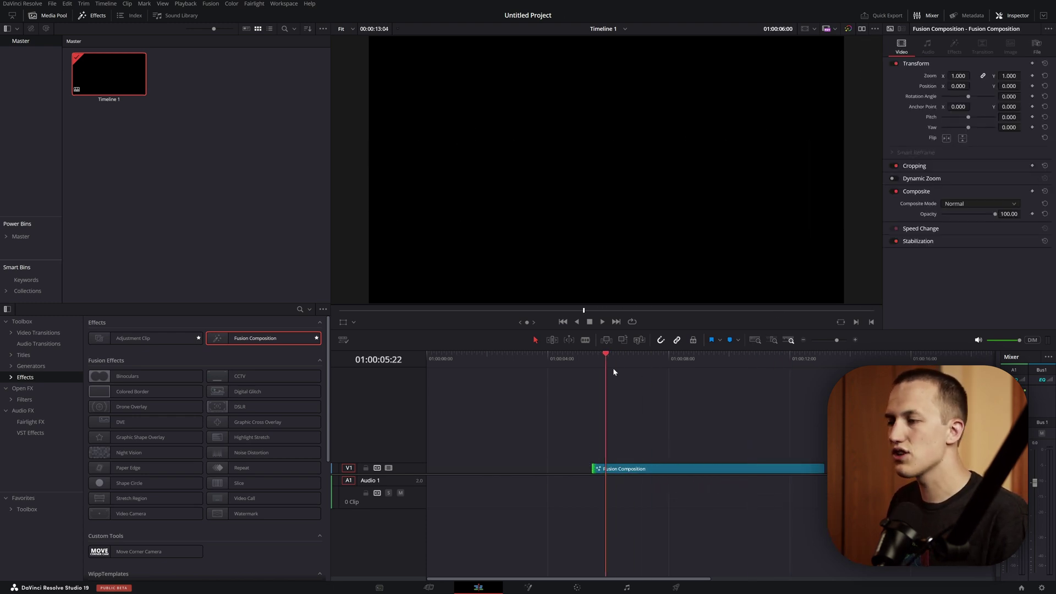
left_click_drag(634, 388, 772, 388)
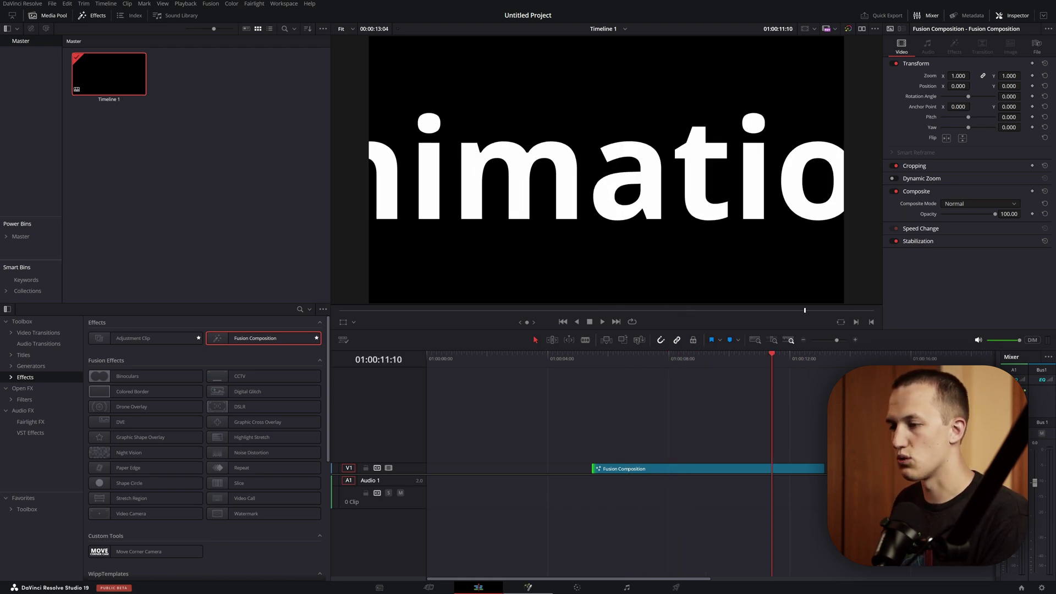
left_click(528, 587)
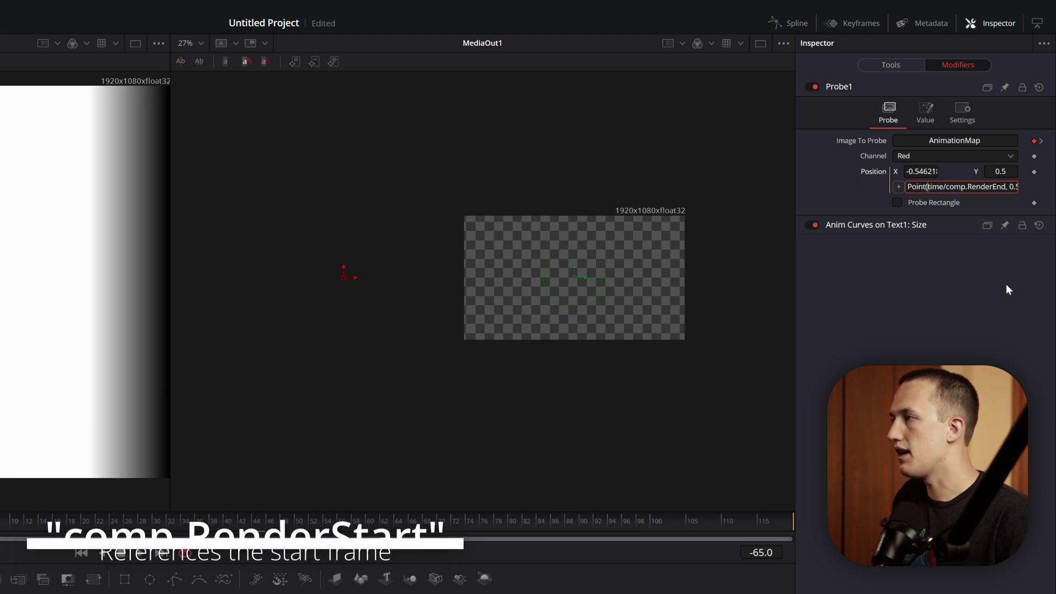
- Rewrite the Position expression to subtract comp.RenderStart from time, scrubbing to check the probe
type("(")
key("Right")
key("Right")
key("Right")
key("Right")
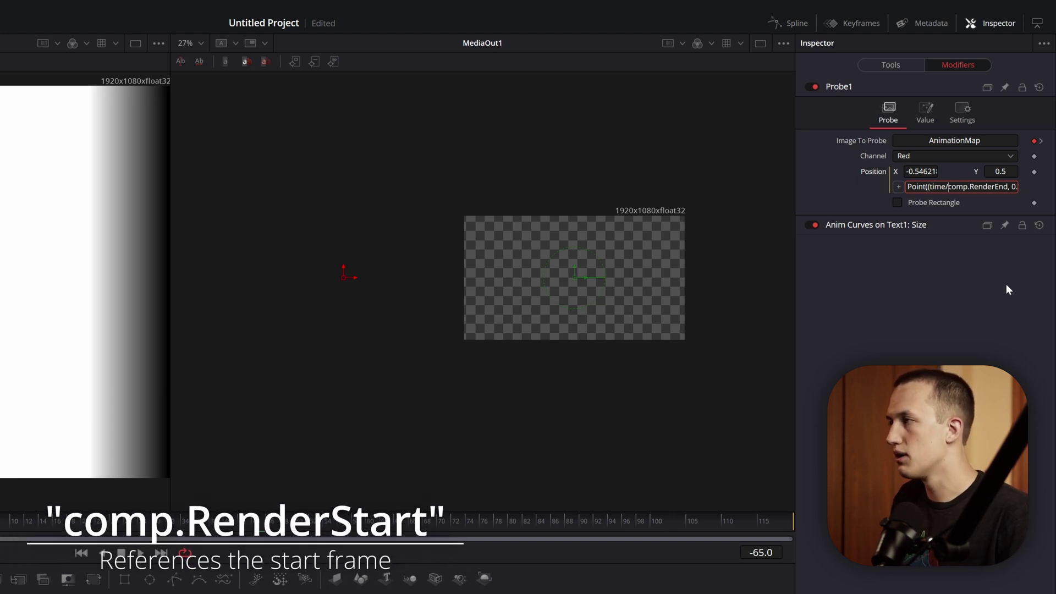
type("-comp.RenderStart")
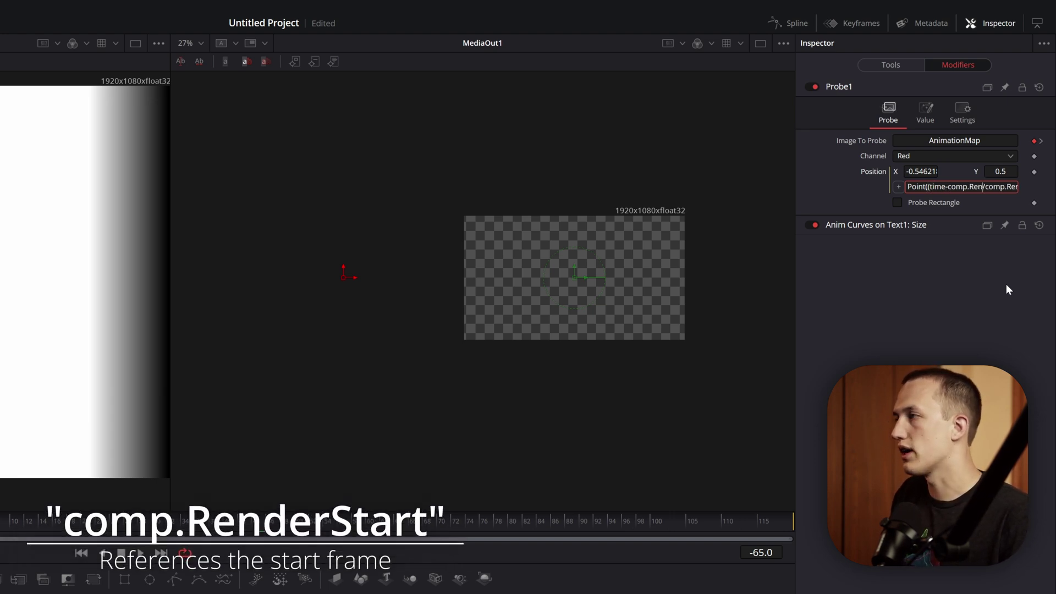
type(")/(")
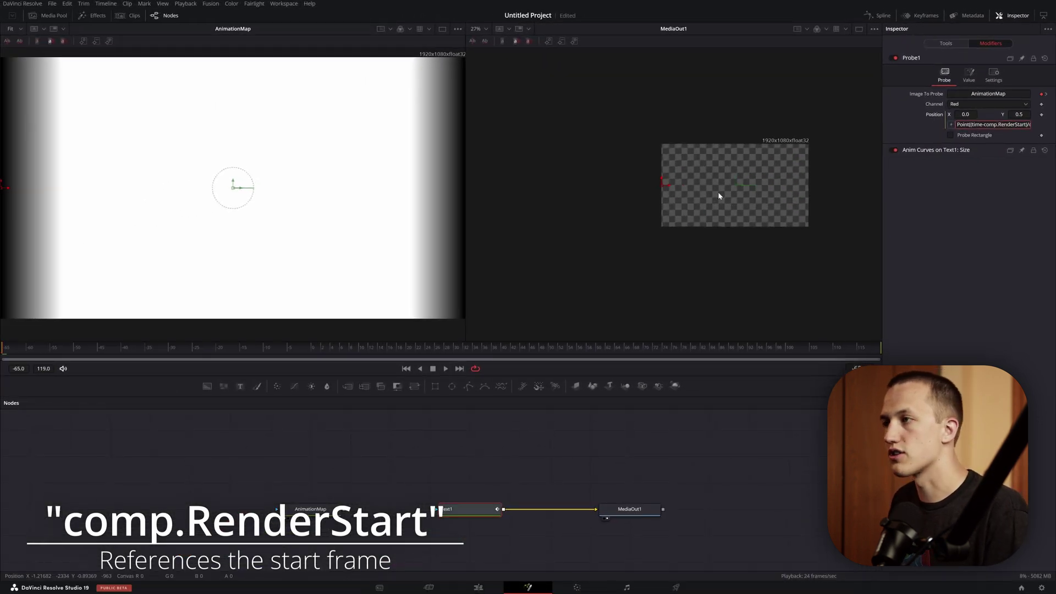
left_click_drag(33, 347, 698, 356)
left_click_drag(620, 352, 595, 362)
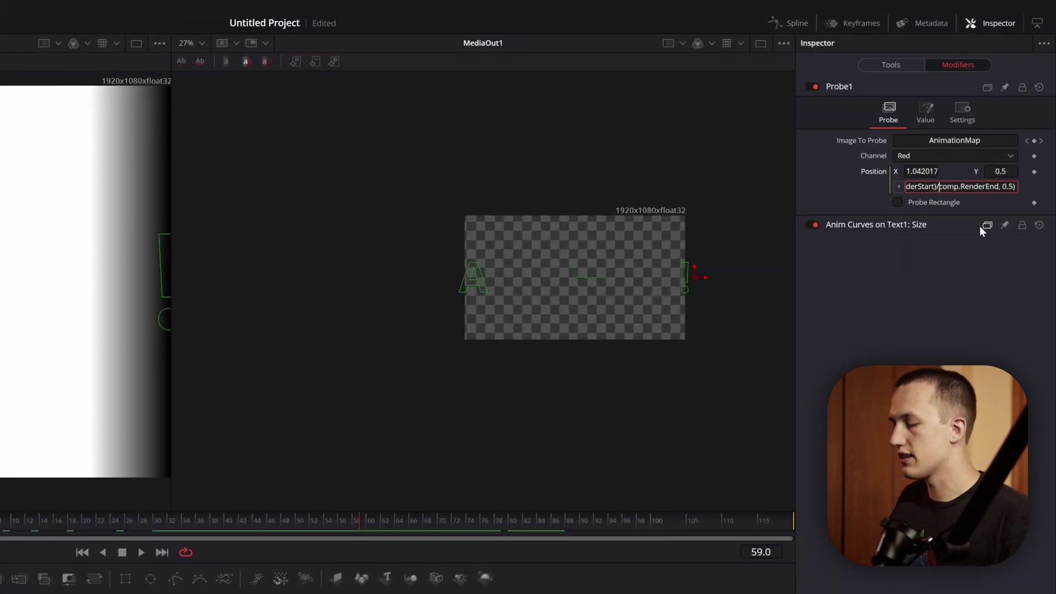
type("(")
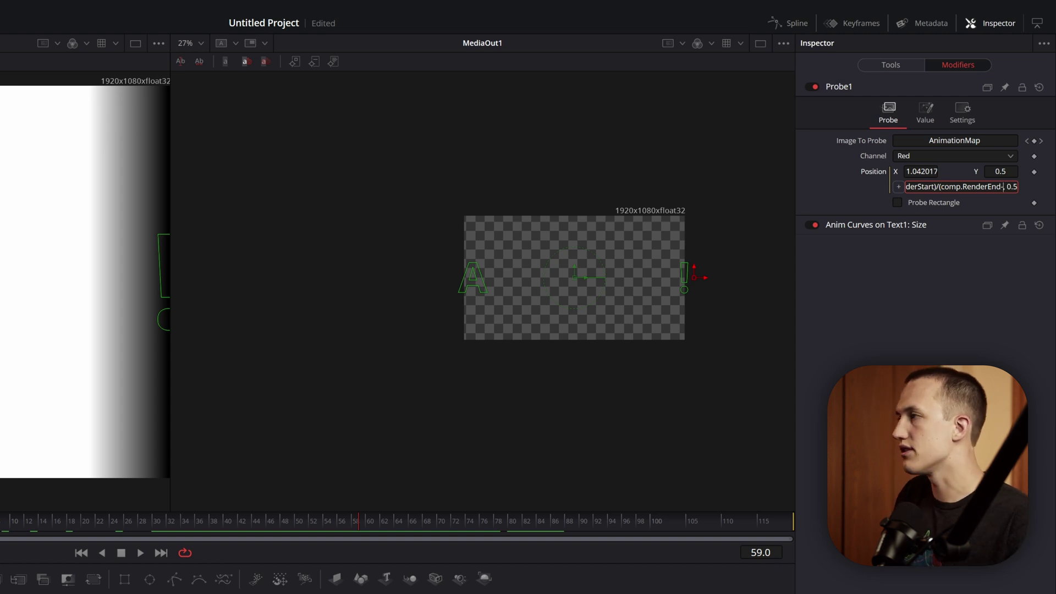
type(".RenderStart),")
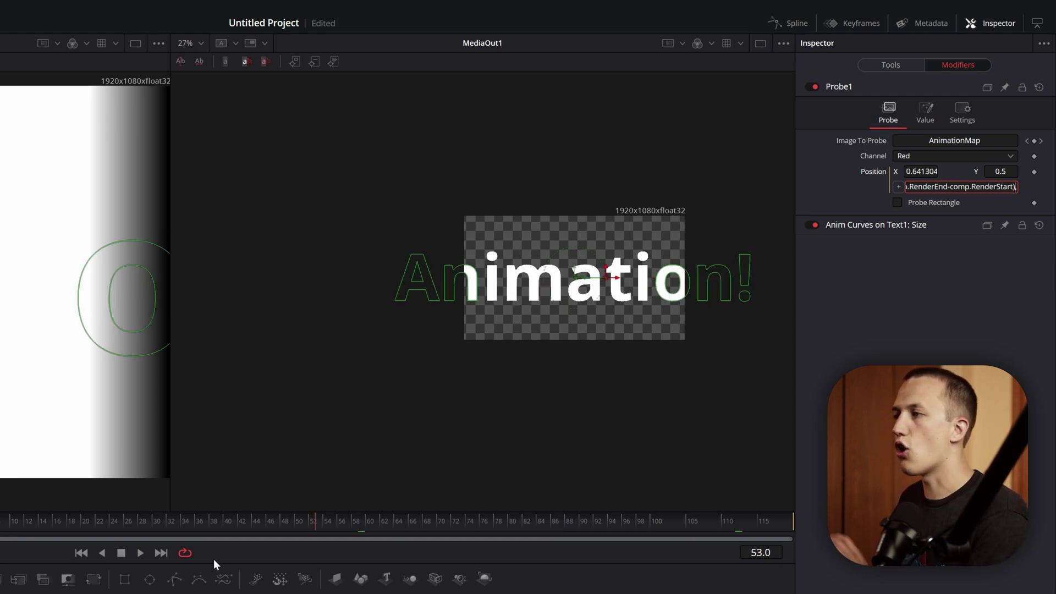
key("Return")
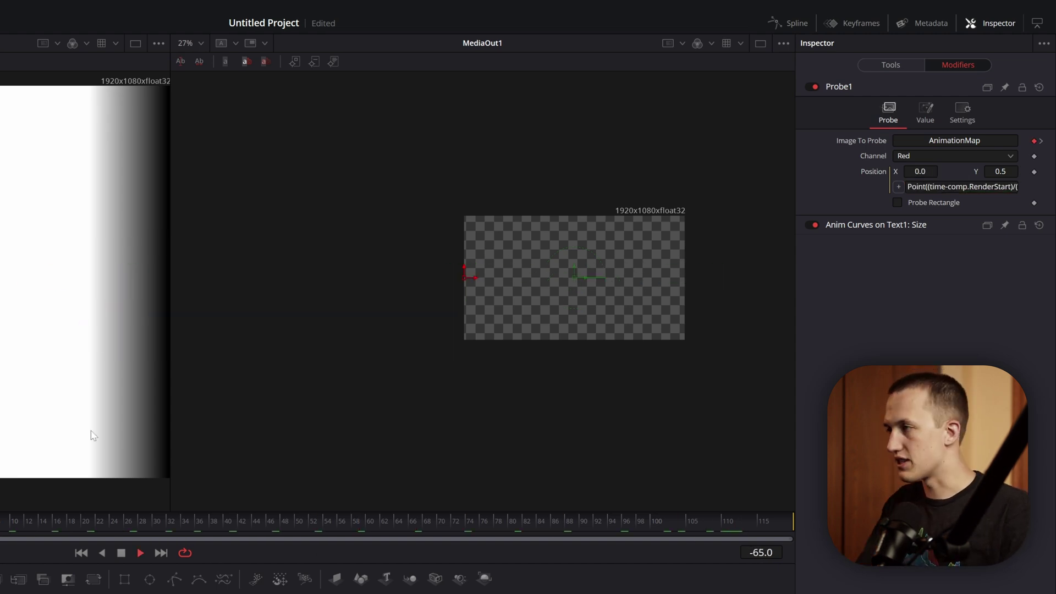
key("space")
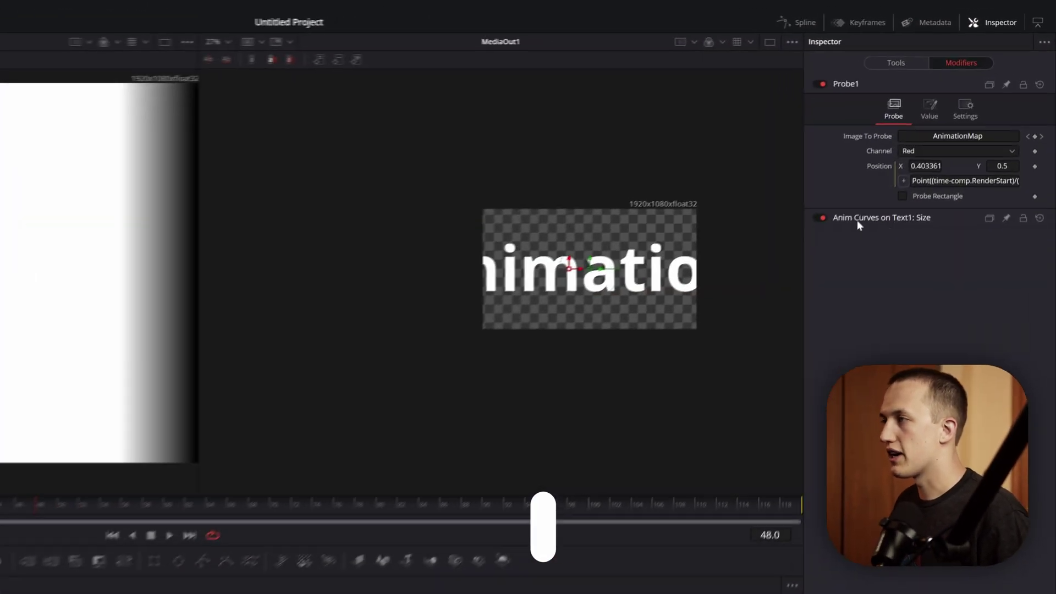
- Set the Text1 Size Anim Curves to an Easing curve with Quad in and Expo out
left_click(857, 220)
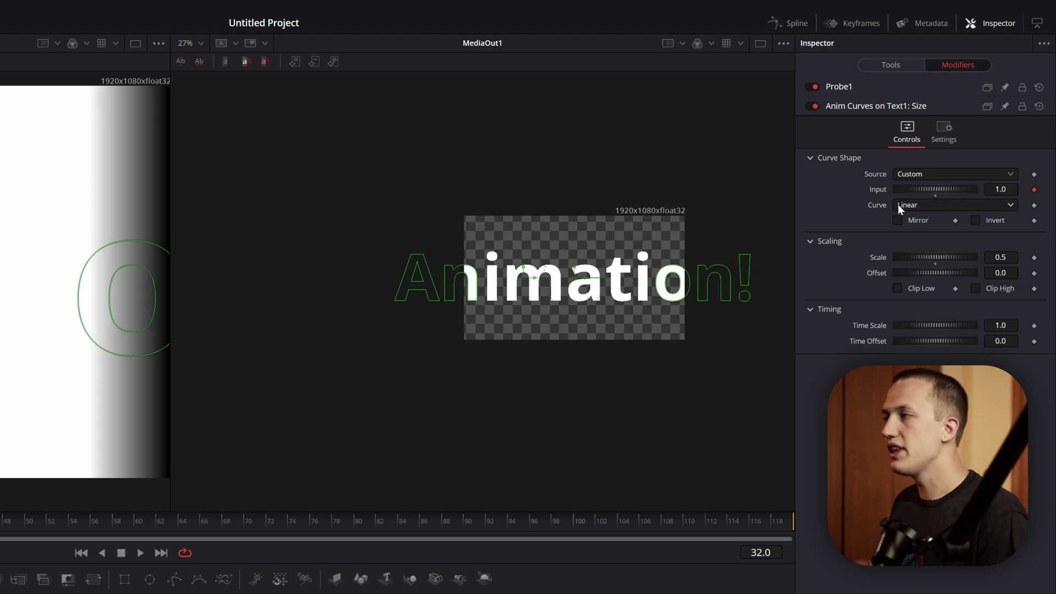
left_click(904, 206)
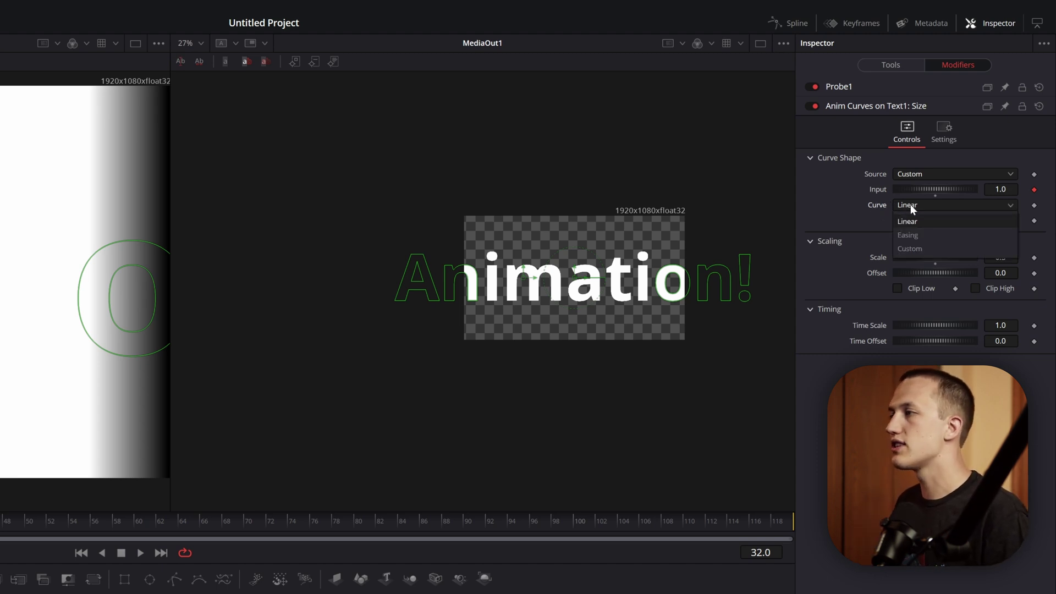
left_click(917, 235)
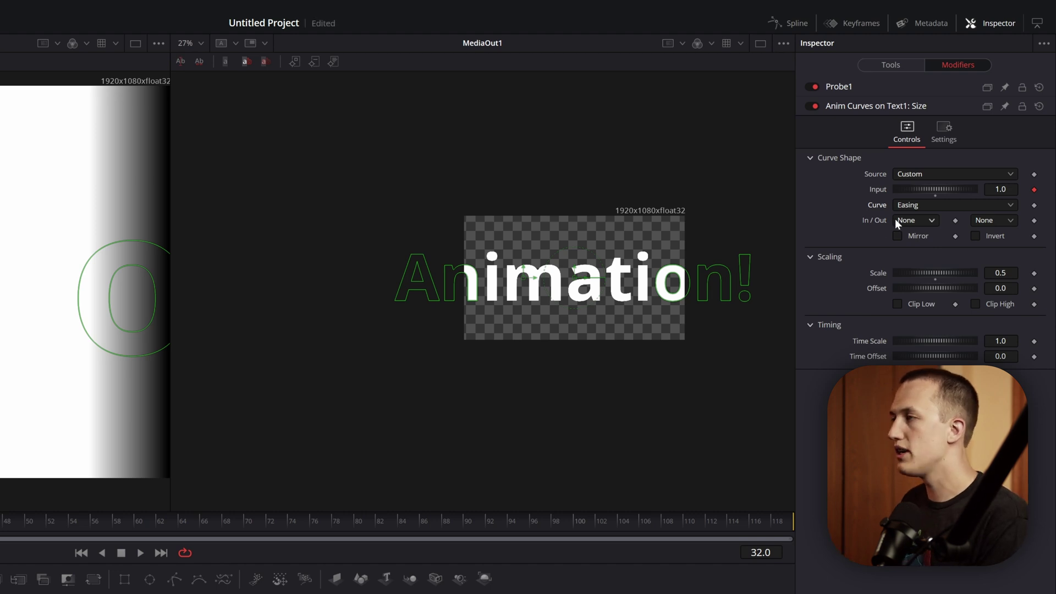
left_click(910, 220)
left_click(923, 264)
left_click(990, 220)
left_click(998, 318)
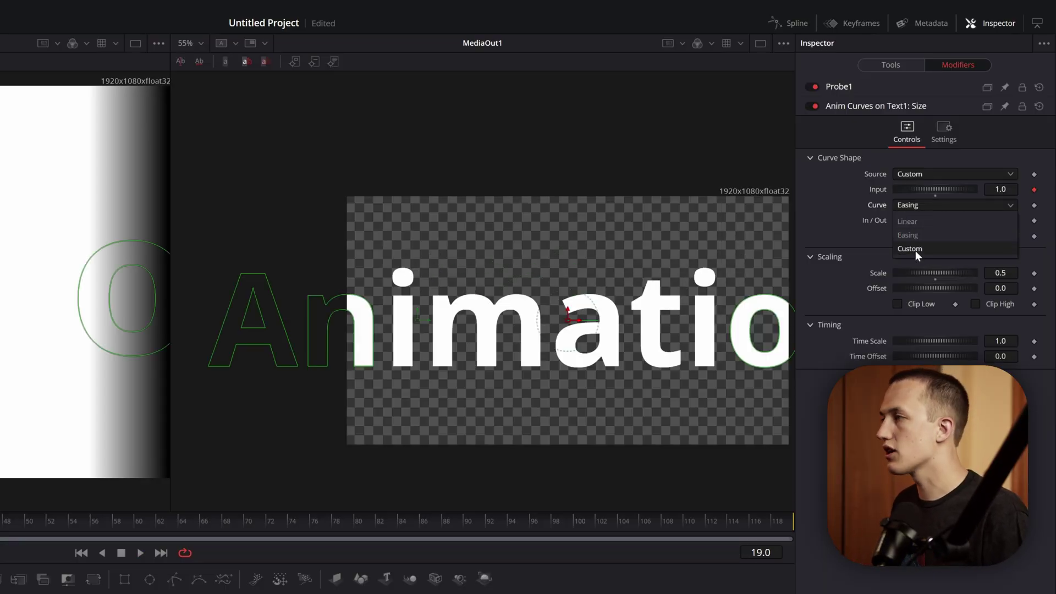
- Switch the size curve to Custom and ease all points into an S-curve, Out 63, In 93
left_click(916, 252)
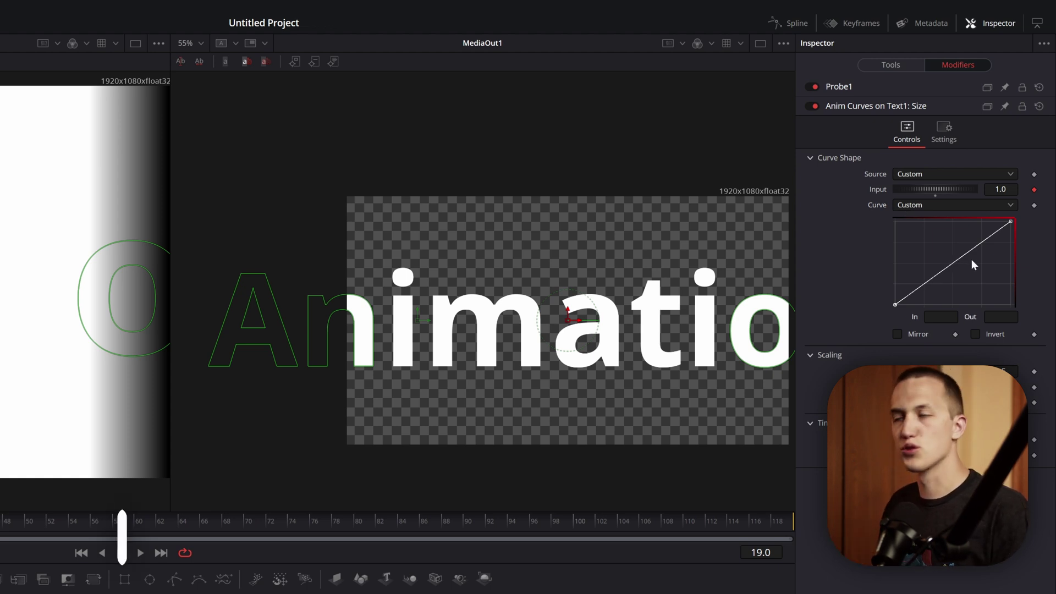
key("ctrl+a")
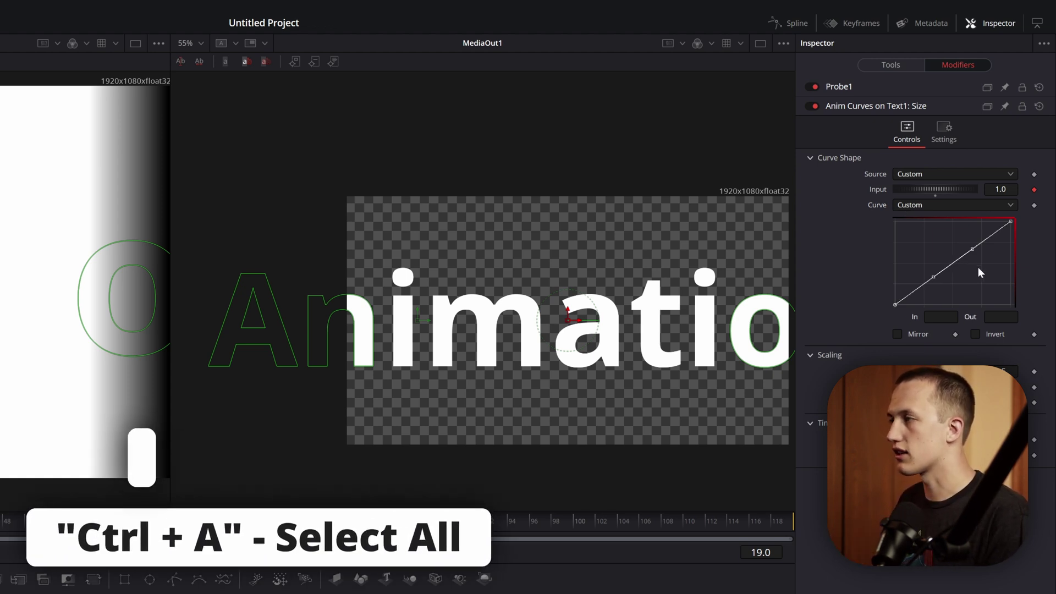
key("f")
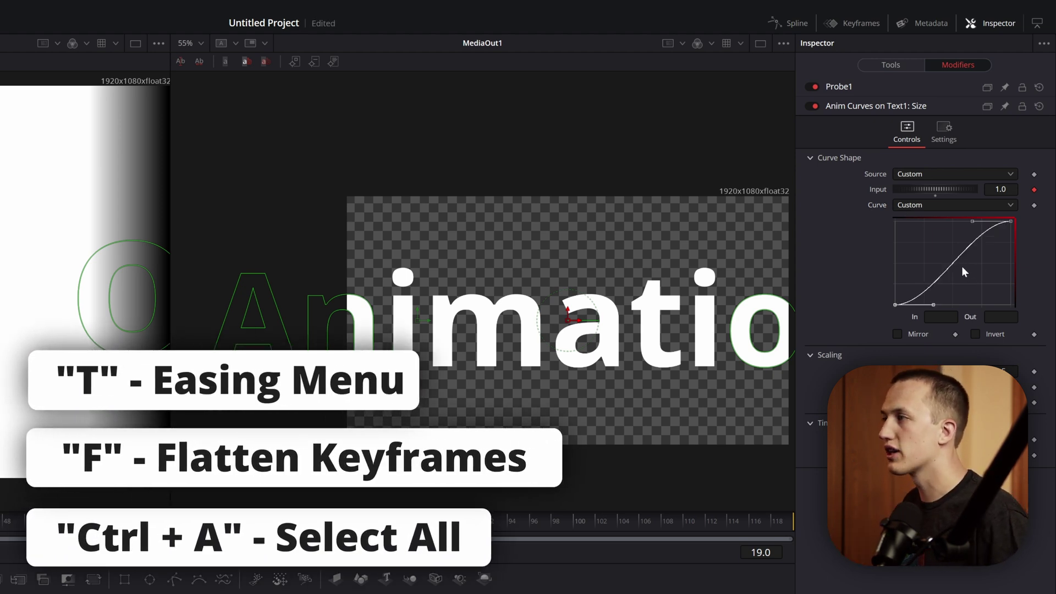
key("t")
mouse_move(974, 116)
left_mouse_down()
mouse_move(939, 130)
mouse_move(956, 130)
mouse_move(955, 106)
left_mouse_up()
mouse_move(944, 142)
left_mouse_down()
mouse_move(857, 142)
mouse_move(966, 144)
mouse_move(937, 143)
left_mouse_up()
key("space")
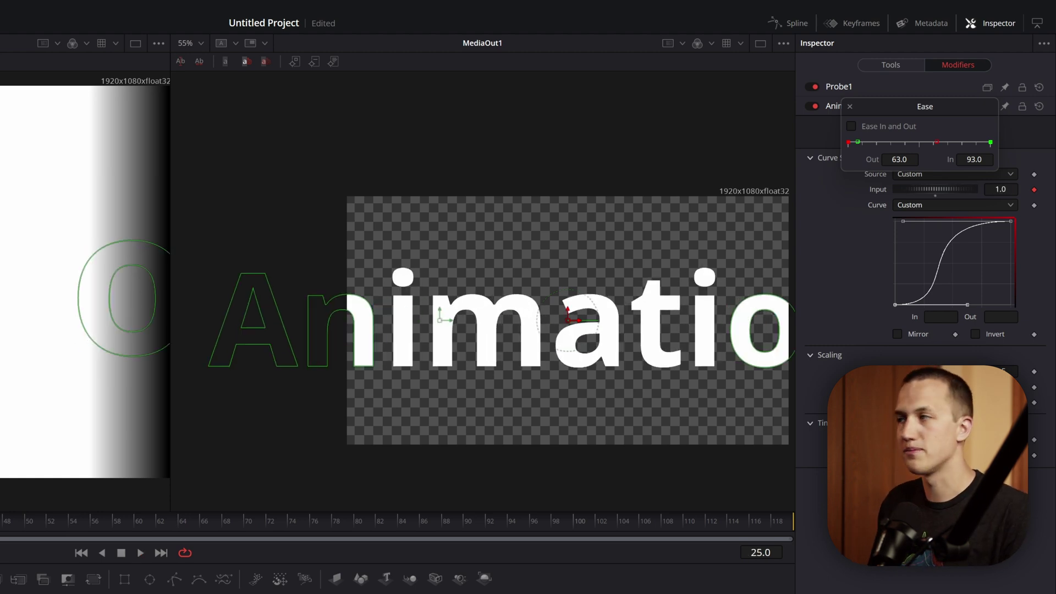
key("space")
key("space")
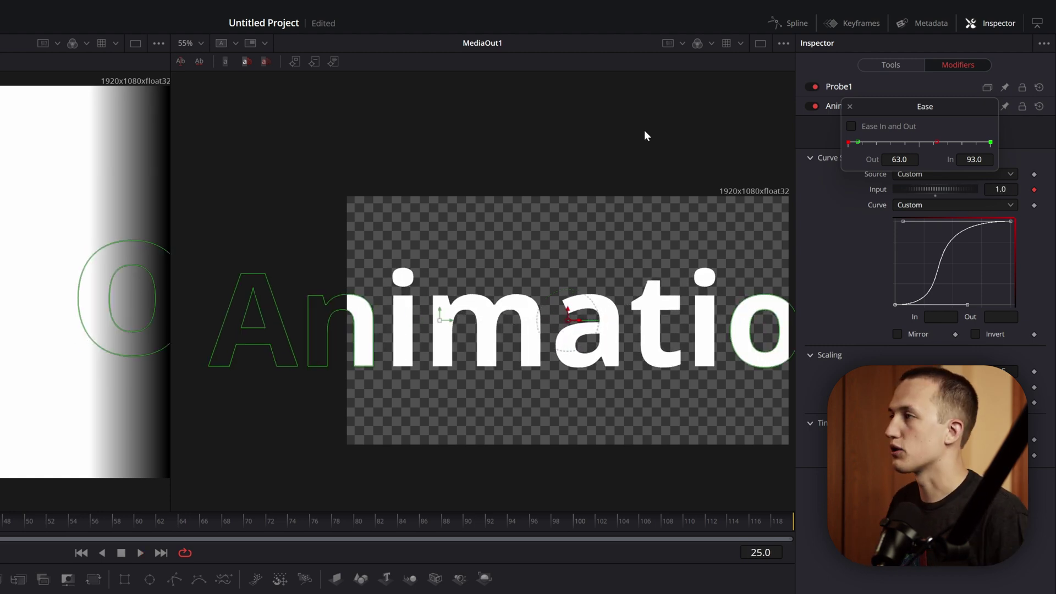
- Close the ease controls and try raising the size curve's Offset, playing from the start
left_click(816, 89)
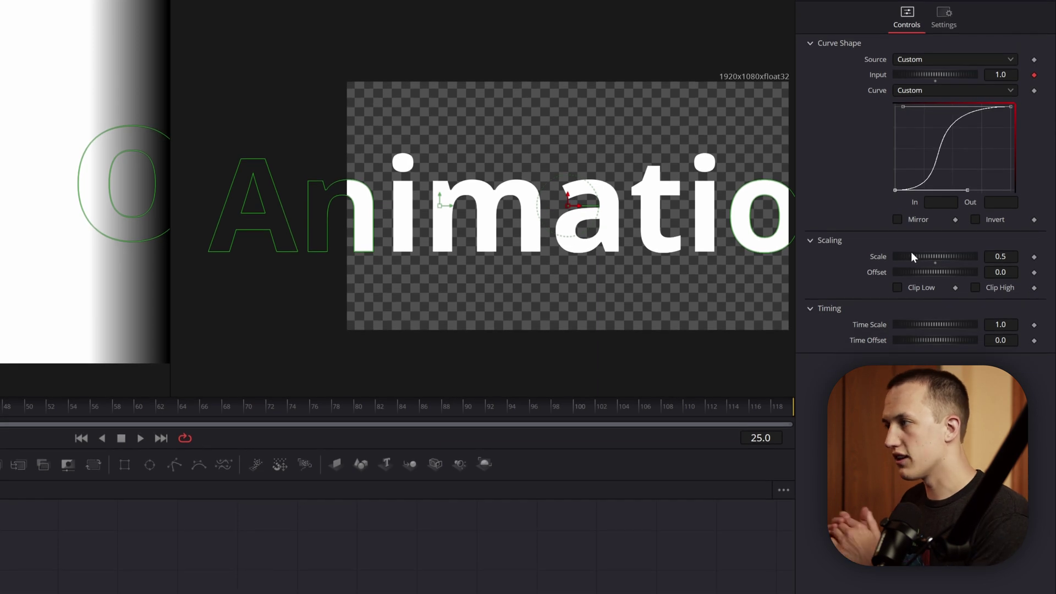
key("Home")
mouse_move(913, 272)
left_mouse_down()
mouse_move(935, 272)
mouse_move(927, 272)
left_mouse_up()
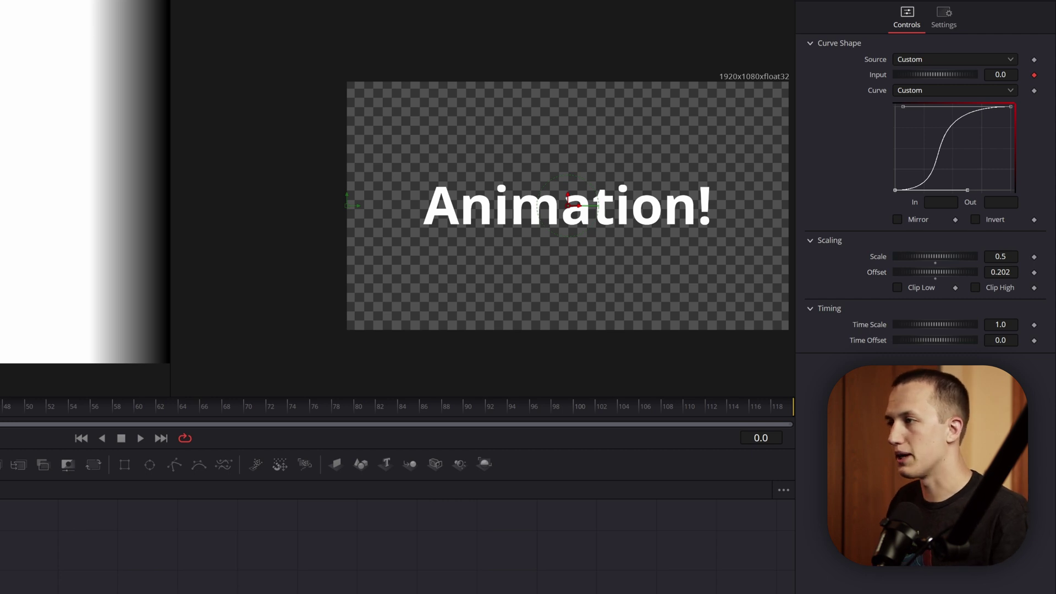
key("space")
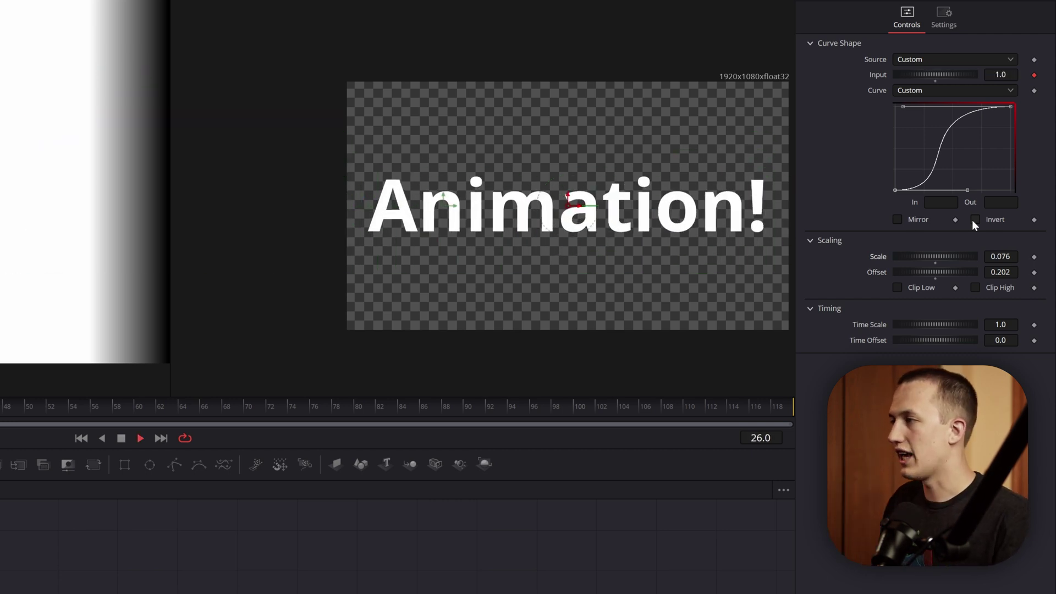
- Reset Offset to 0 and set Scale to about 0.268 so Animation! grows large
left_click_drag(935, 256, 903, 257)
key("space")
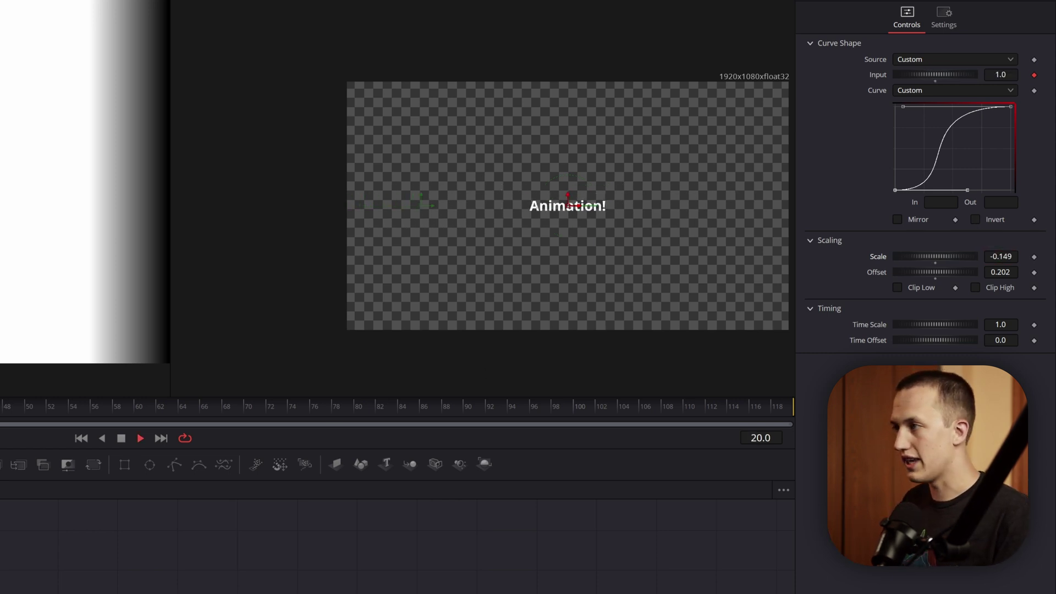
double_click(874, 272)
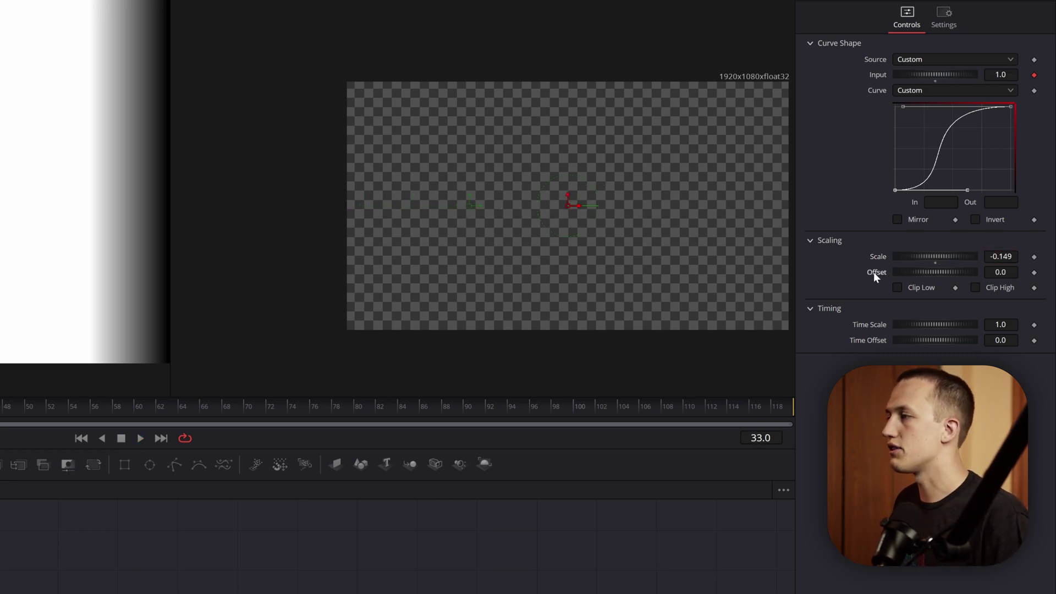
mouse_move(923, 257)
left_mouse_down()
mouse_move(949, 257)
mouse_move(936, 259)
left_mouse_up()
key("space")
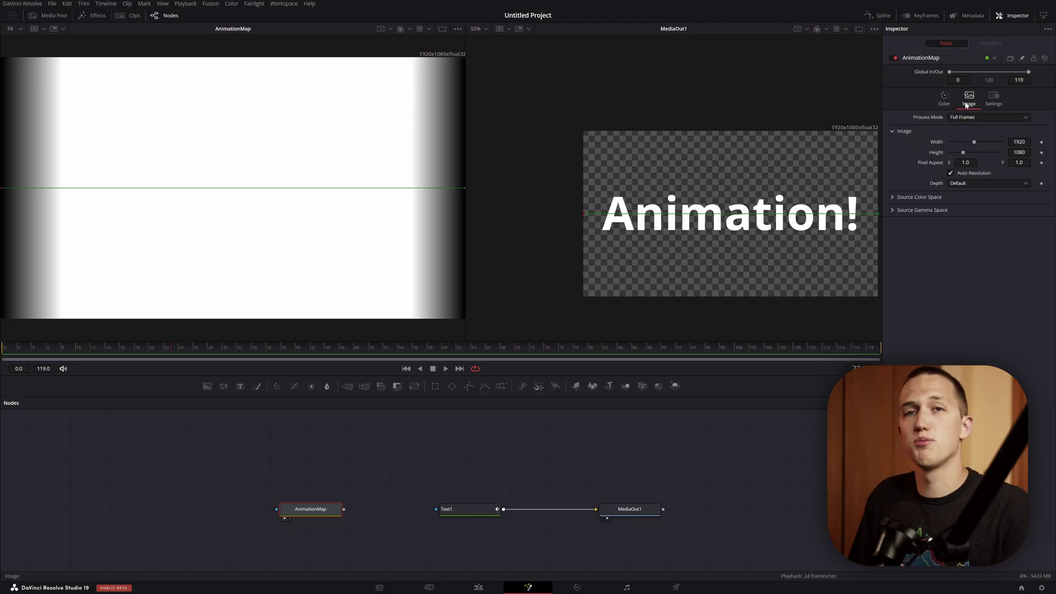
- Turn off Auto Resolution and shrink the AnimationMap gradient to 33×2 pixels
left_click(961, 174)
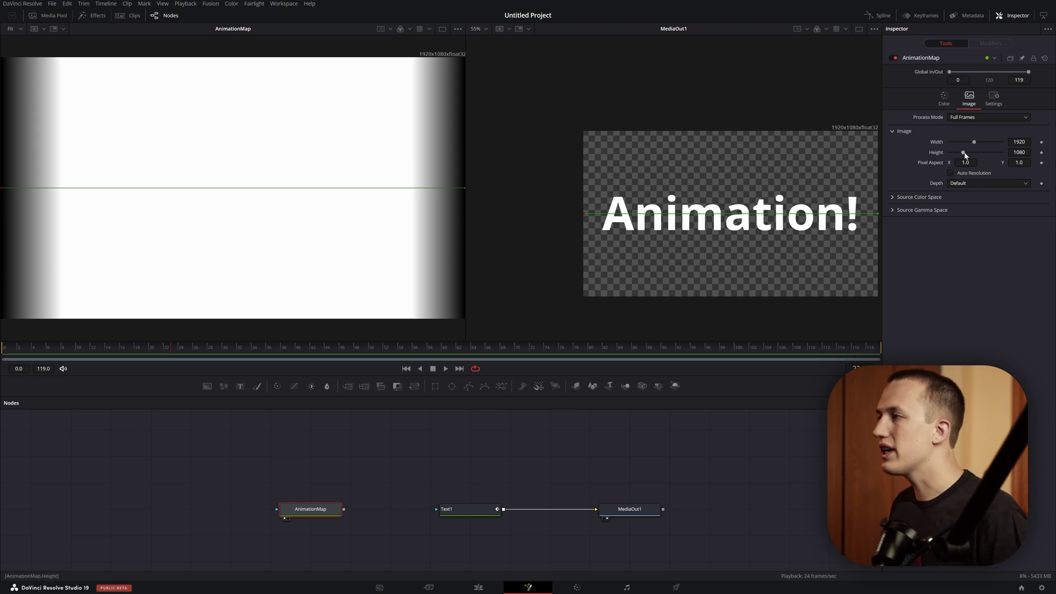
left_click_drag(964, 154, 745, 141)
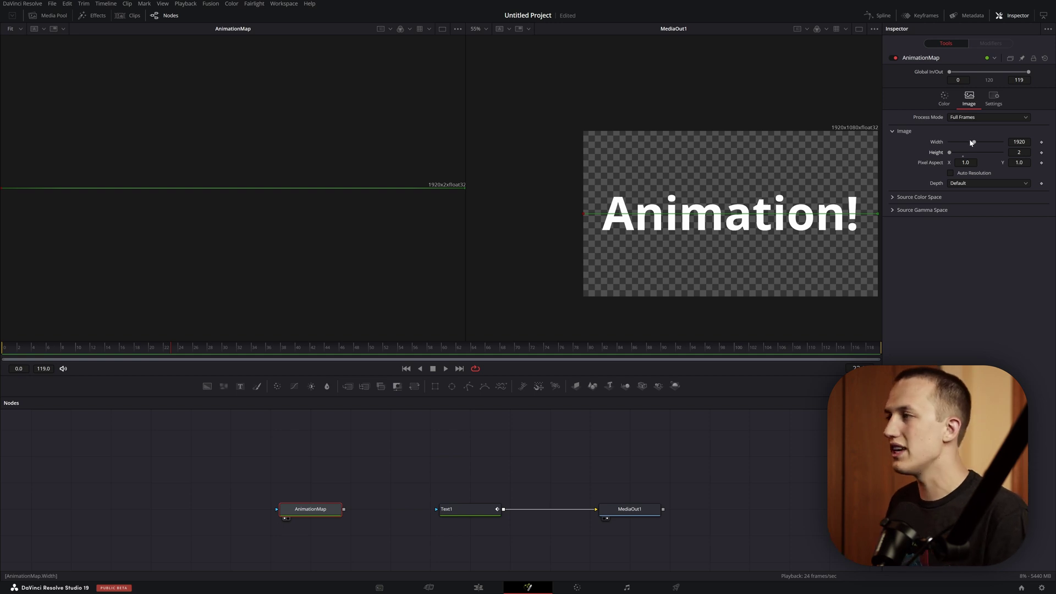
left_click_drag(974, 142, 952, 143)
- Play back to confirm the Animation! text still grows large with the tiny gradient
key("space")
left_click(96, 434)
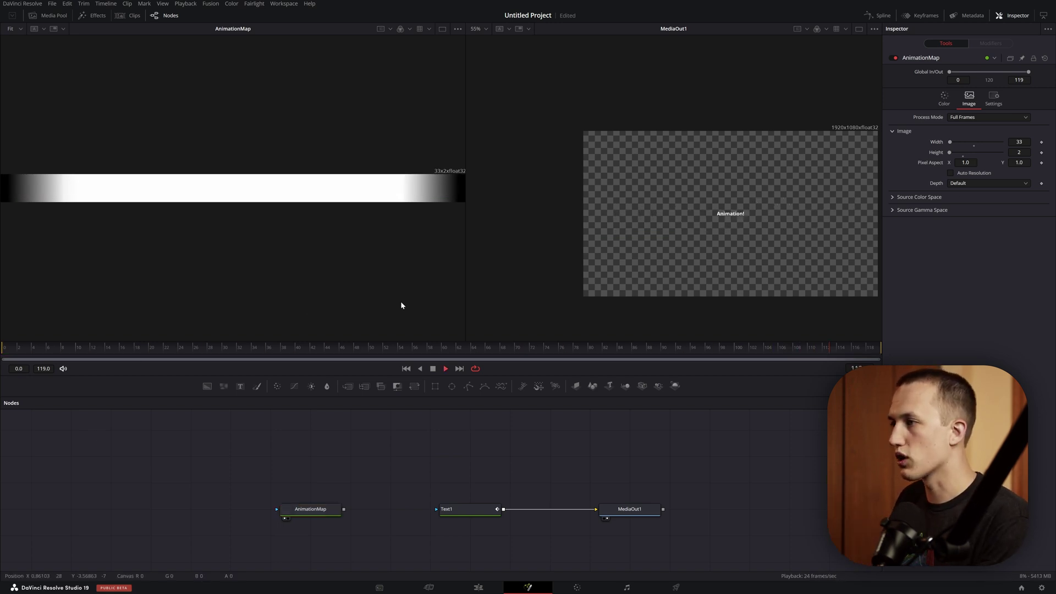
key("space")
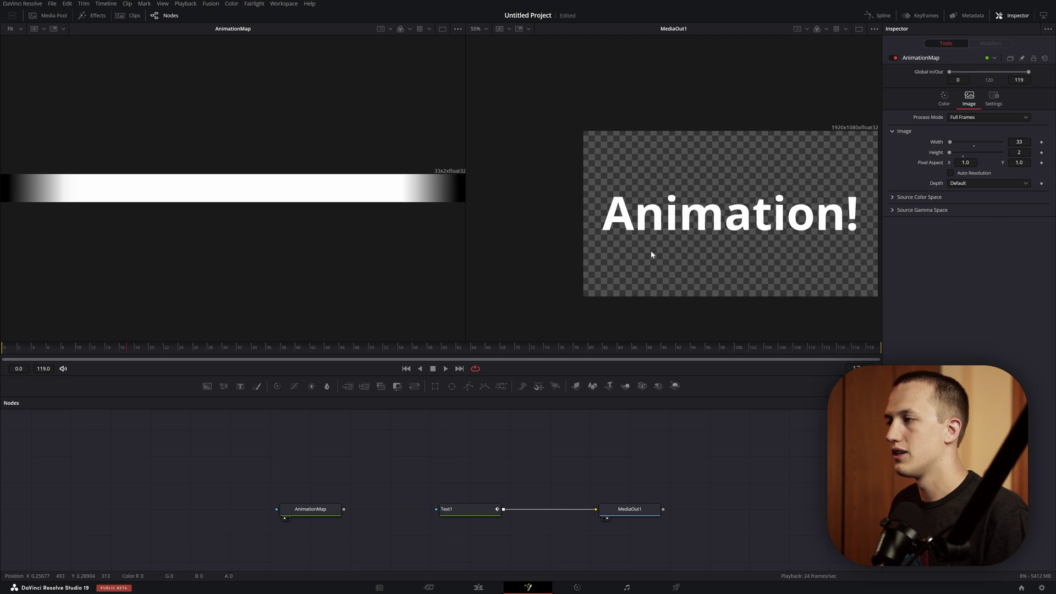
- Drive AnimationMap's Width with the expression comp.RenderEnd - comp.RenderStart, making it 119×2
right_click(939, 143)
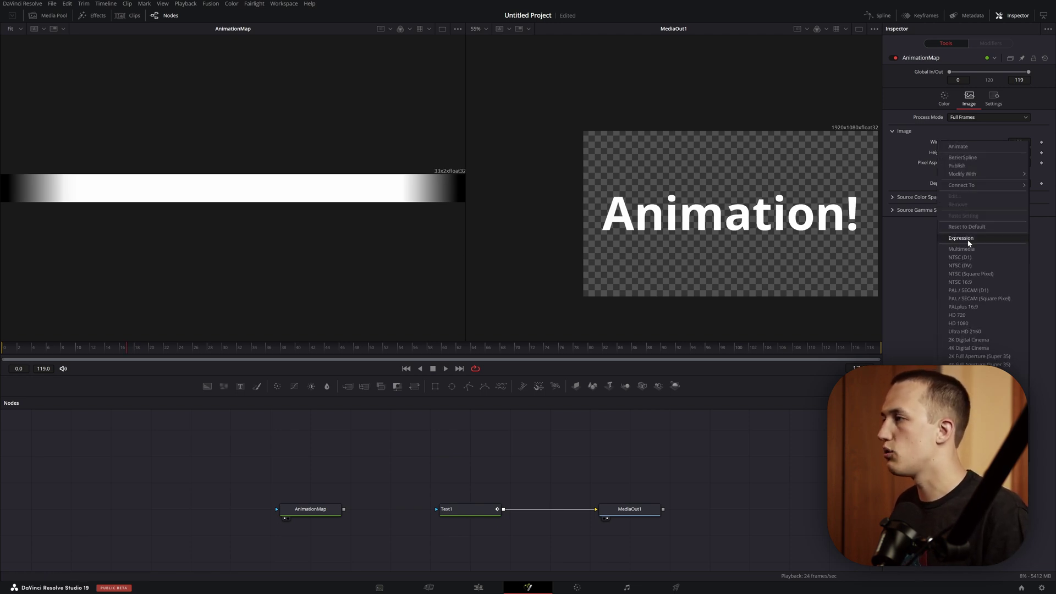
left_click(961, 238)
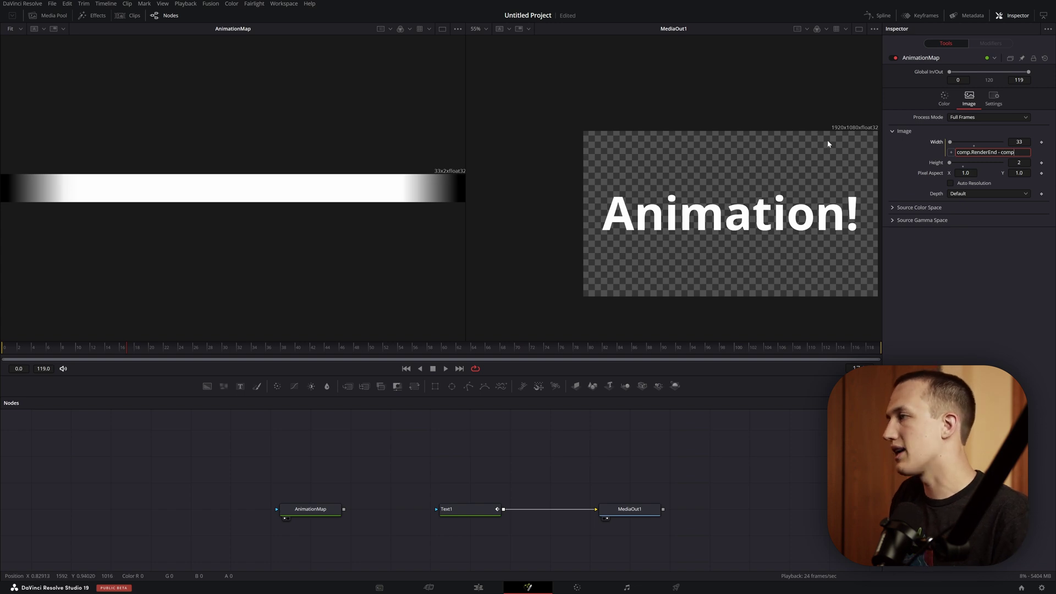
type("comp.Render")
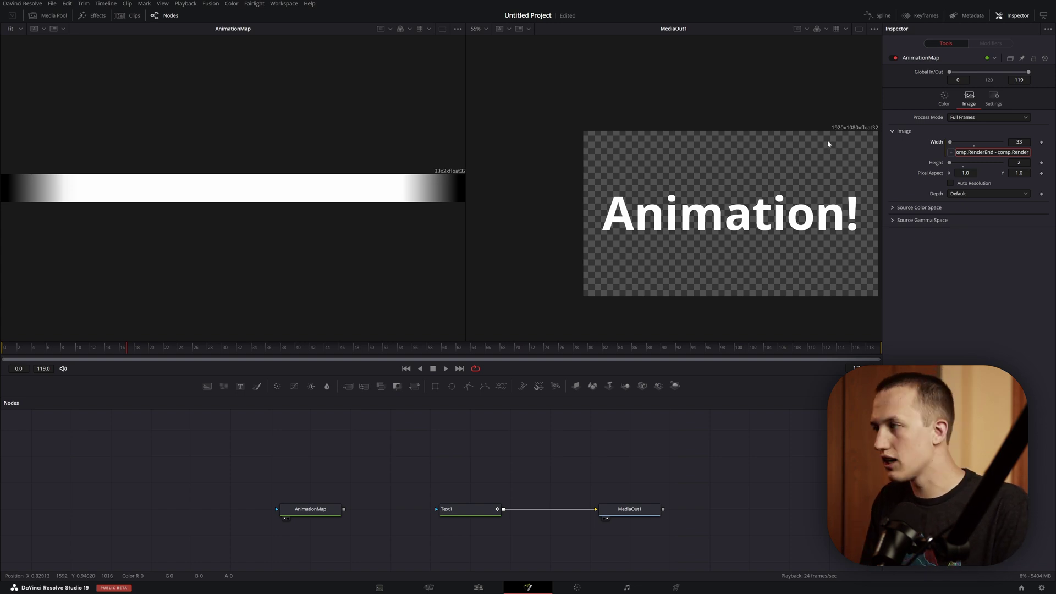
type("End - comp.RenderStart")
key("Return")
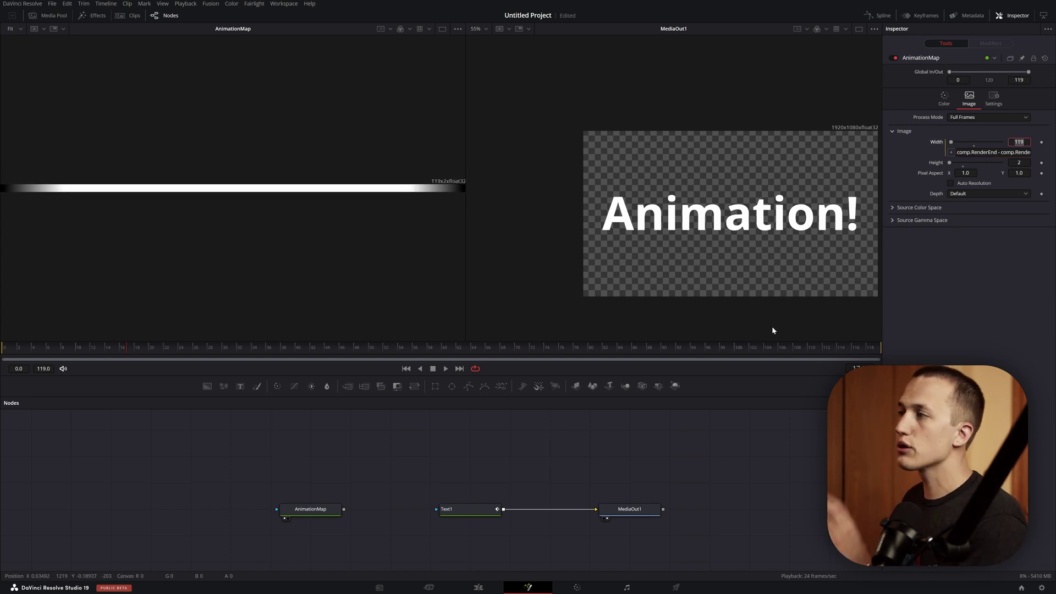
key("Home")
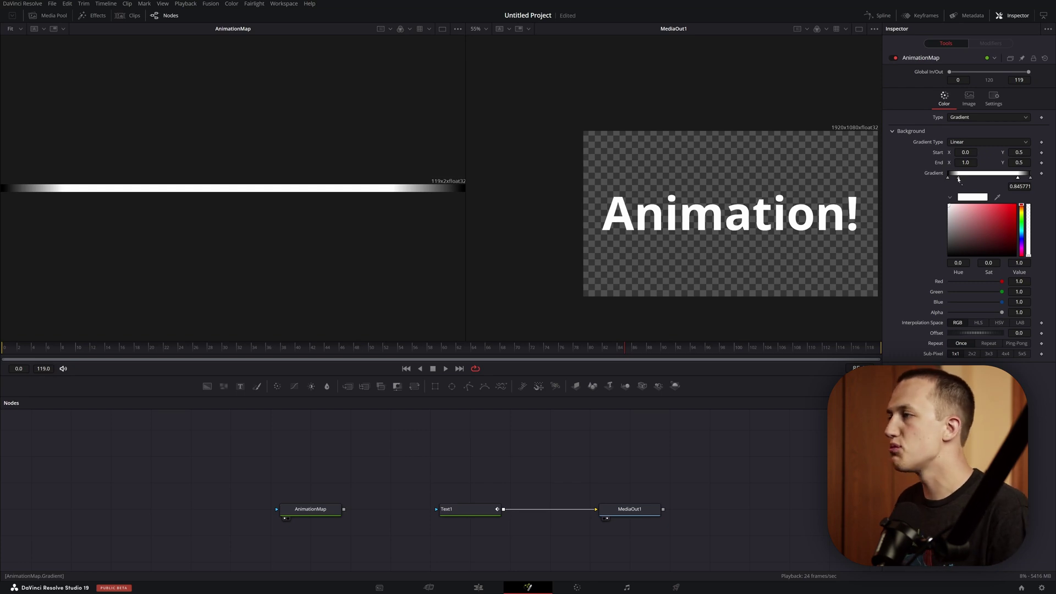
- Move the left gradient stop right and the right stop left, then rewind to the start
left_click_drag(959, 180, 970, 181)
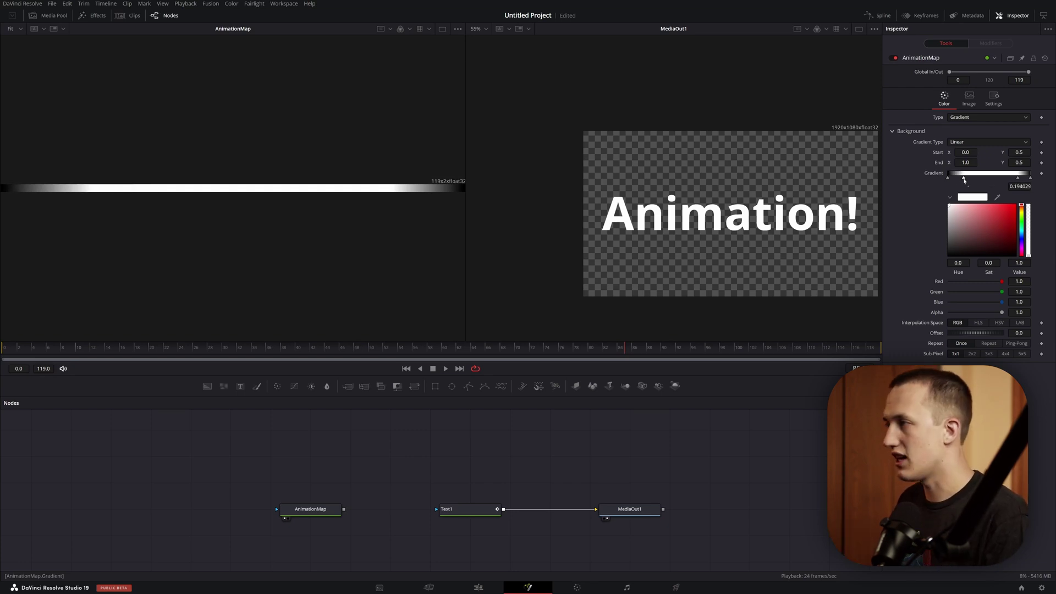
left_click_drag(1010, 180, 1003, 180)
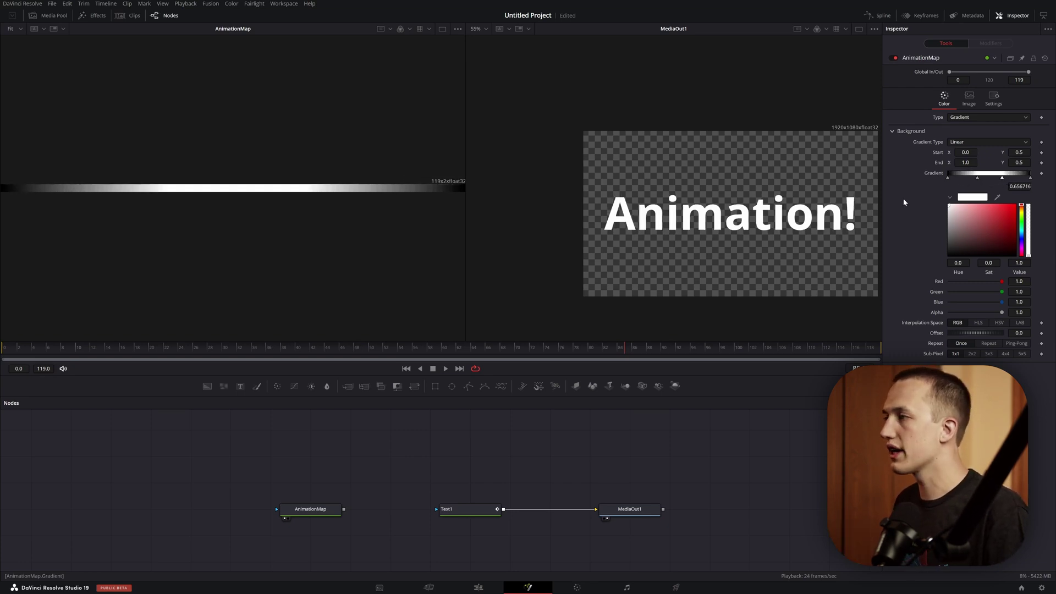
left_click(19, 349)
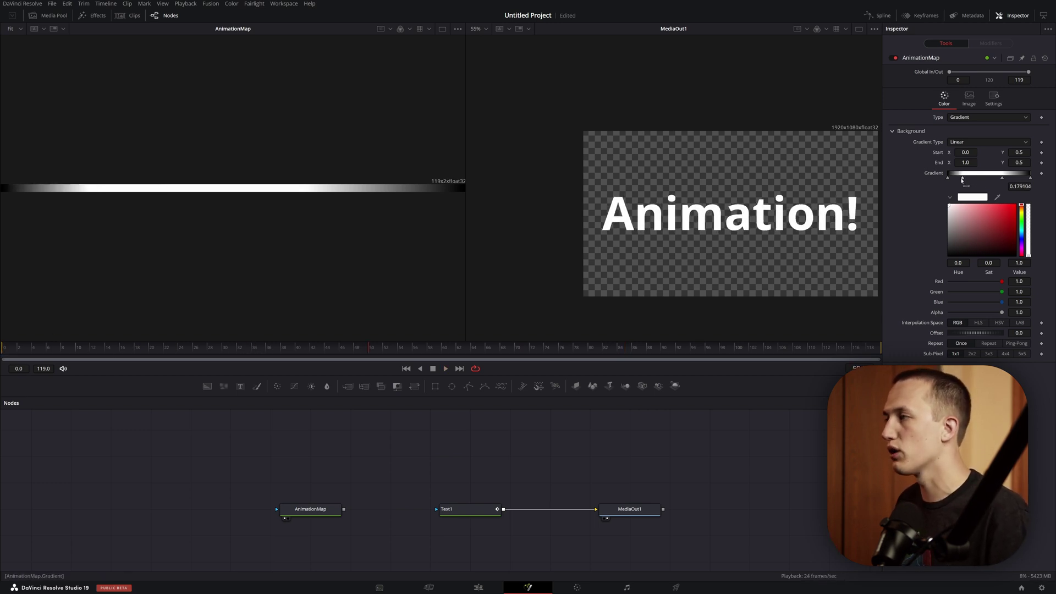
left_click(3, 348)
- Darken a gradient stop to 0.205 grey and play back to see the text shrink partway
key("space")
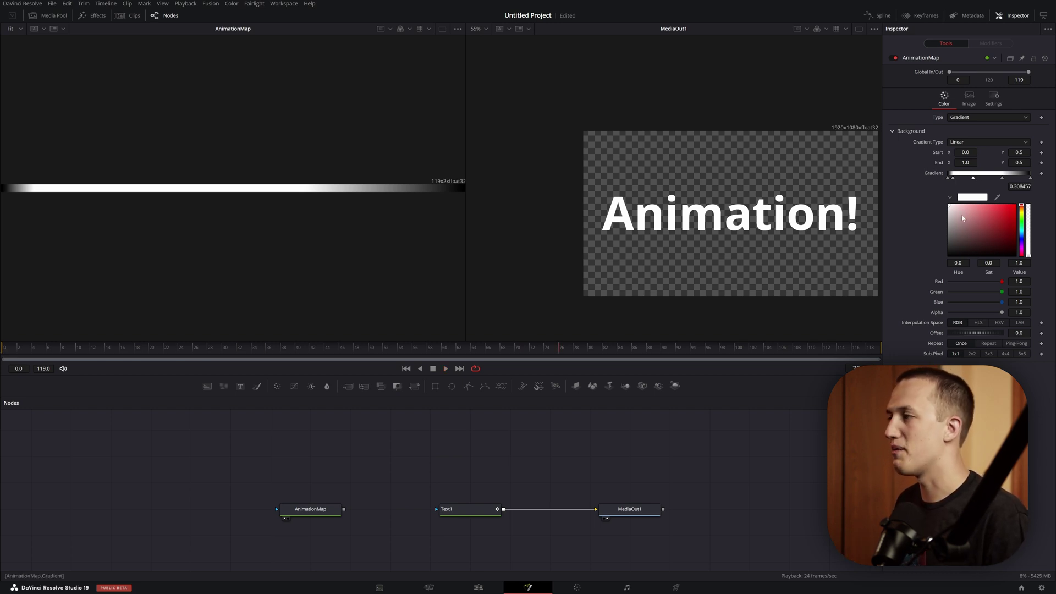
mouse_move(962, 220)
left_mouse_down()
mouse_move(948, 249)
mouse_move(945, 231)
mouse_move(952, 254)
left_mouse_up()
key("space")
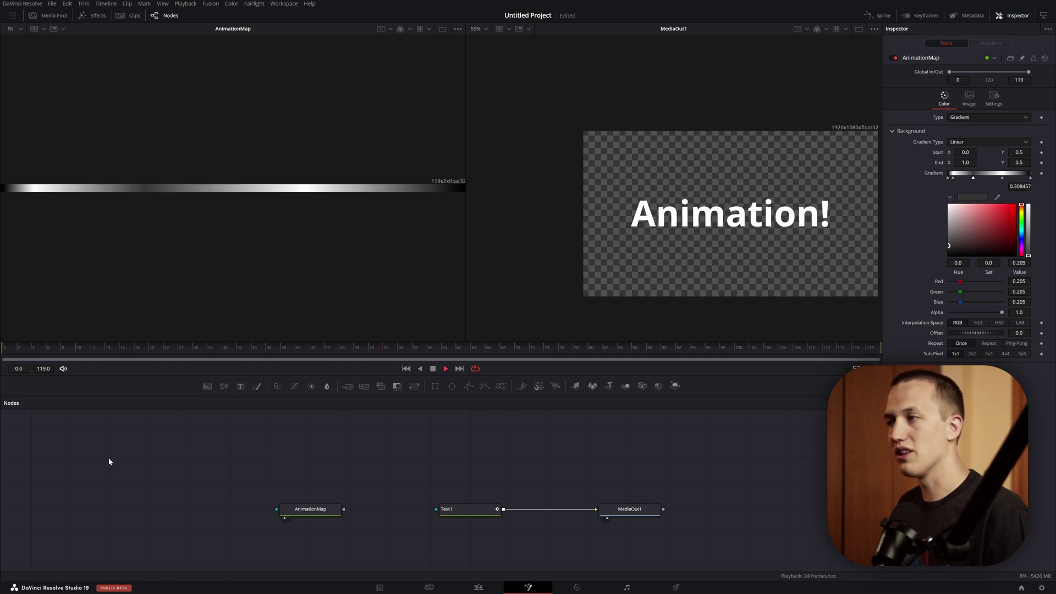